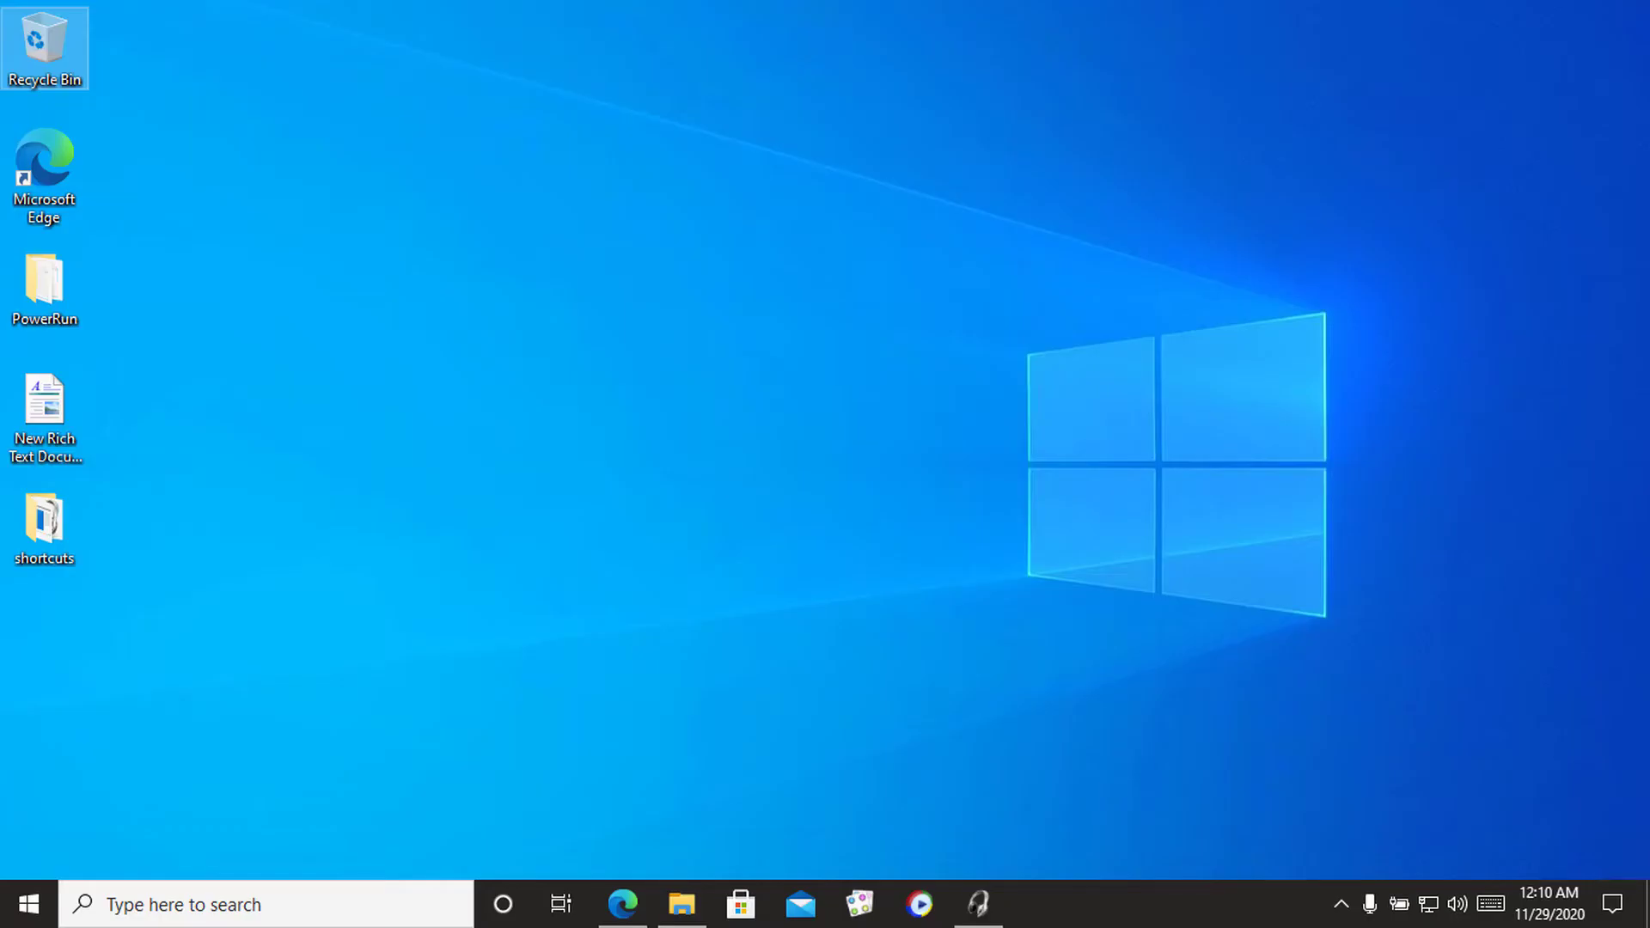
Open the Start menu on the Windows 10 desktop to reach Settings.
click(40, 897)
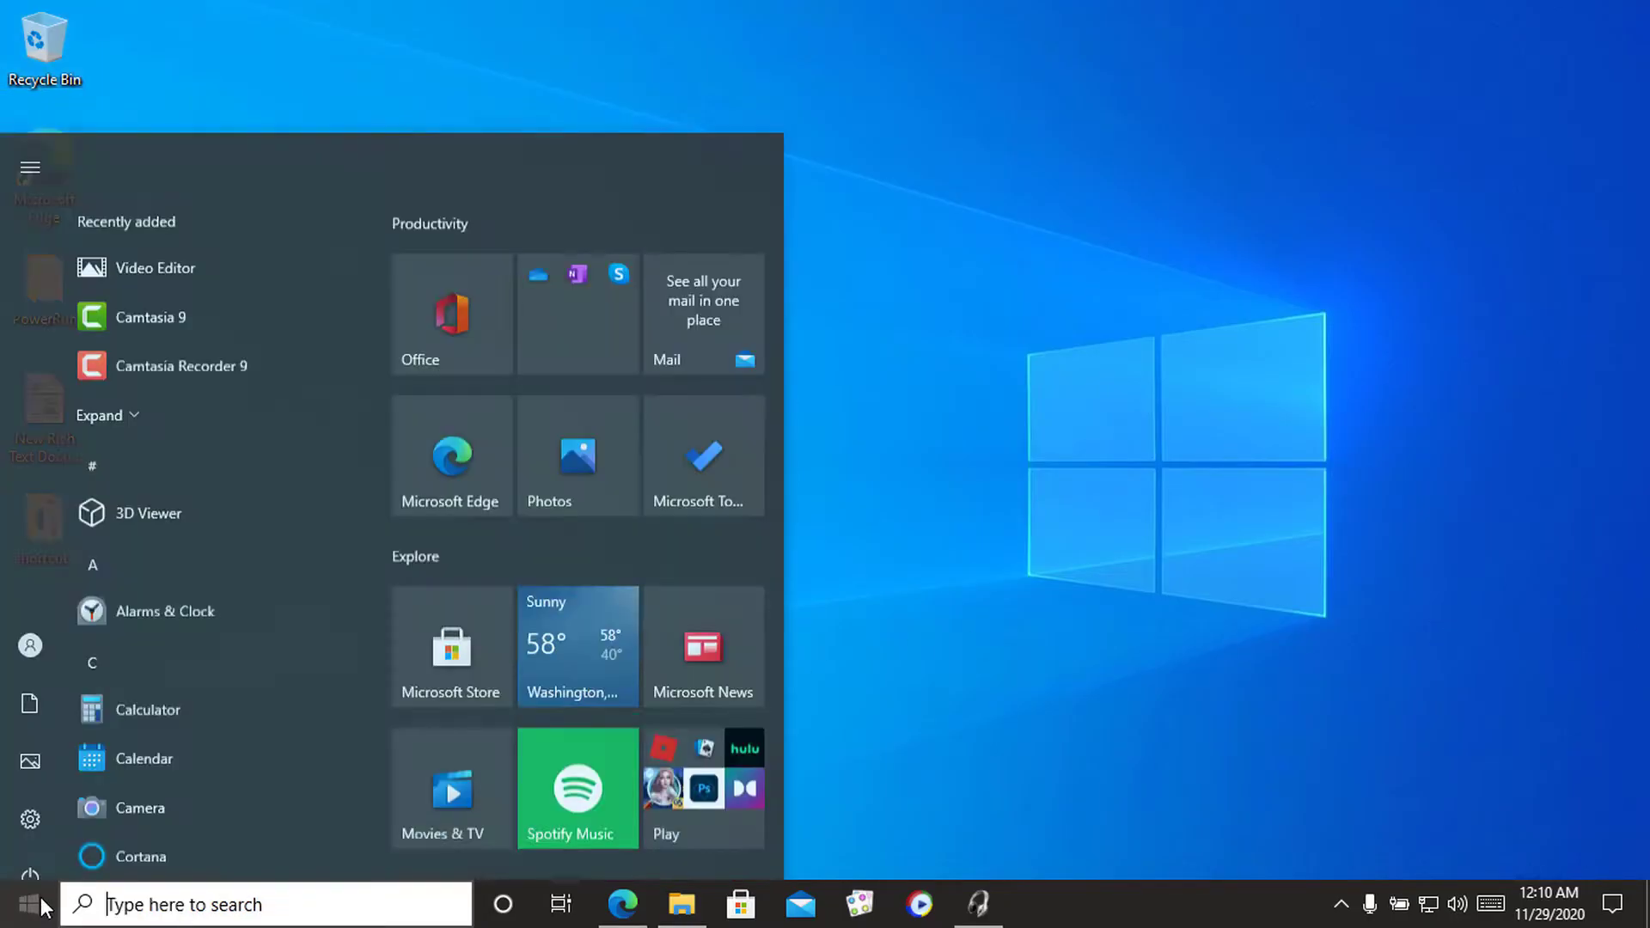
Launch Settings, view its account, OneDrive and Windows Update header, then close the window.
click(35, 779)
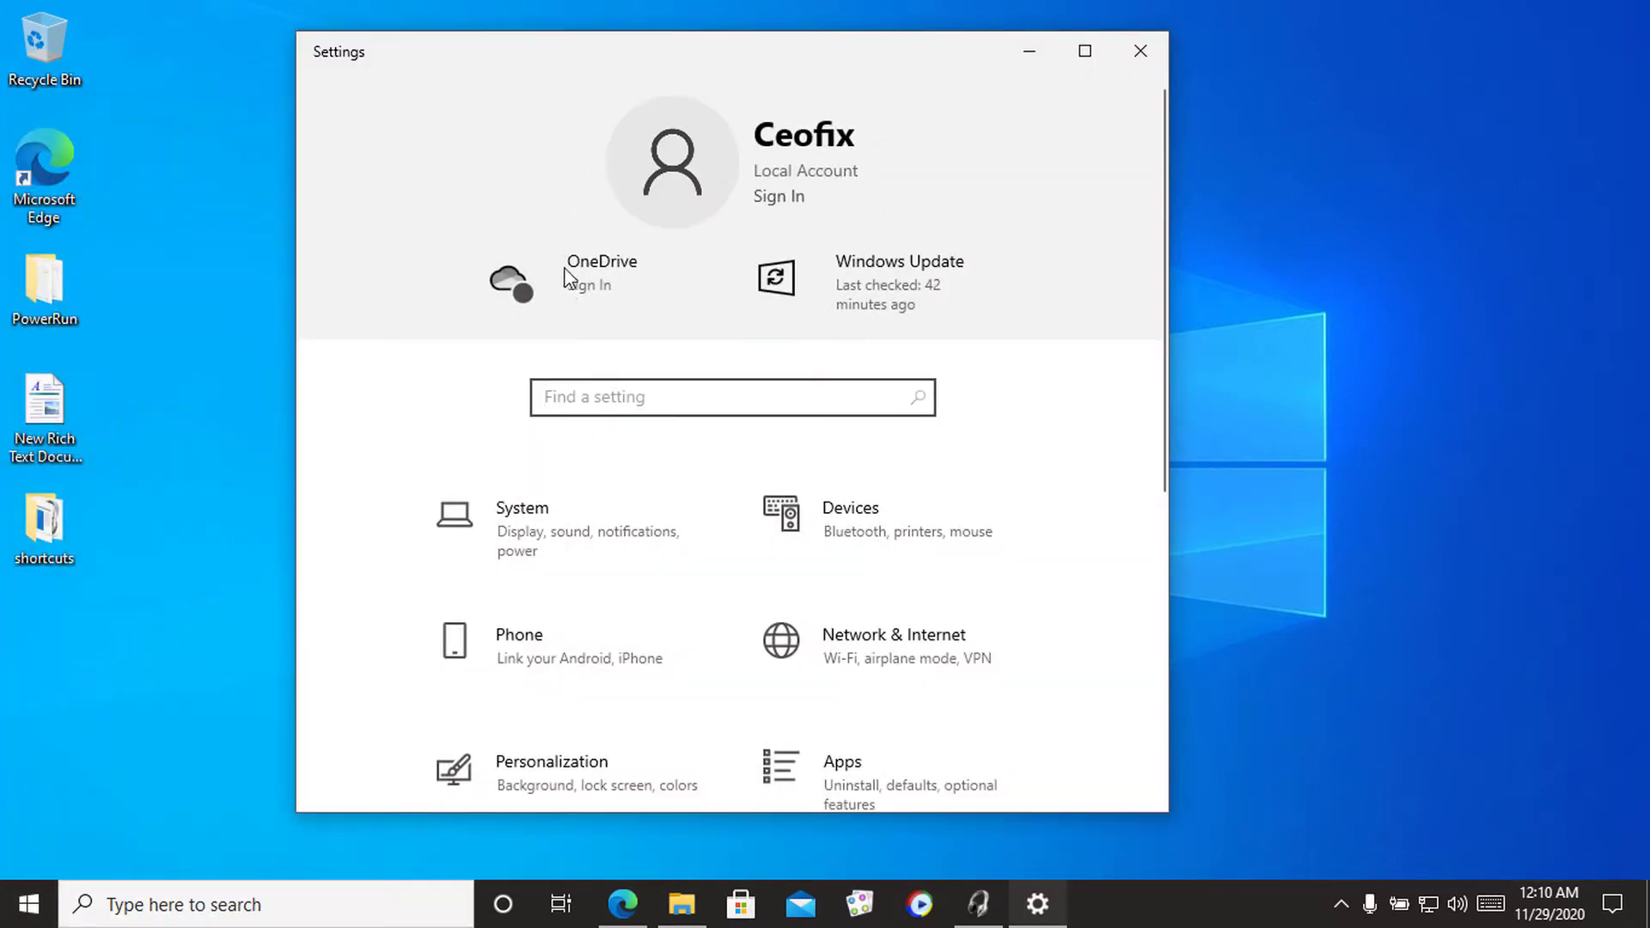
click(1141, 53)
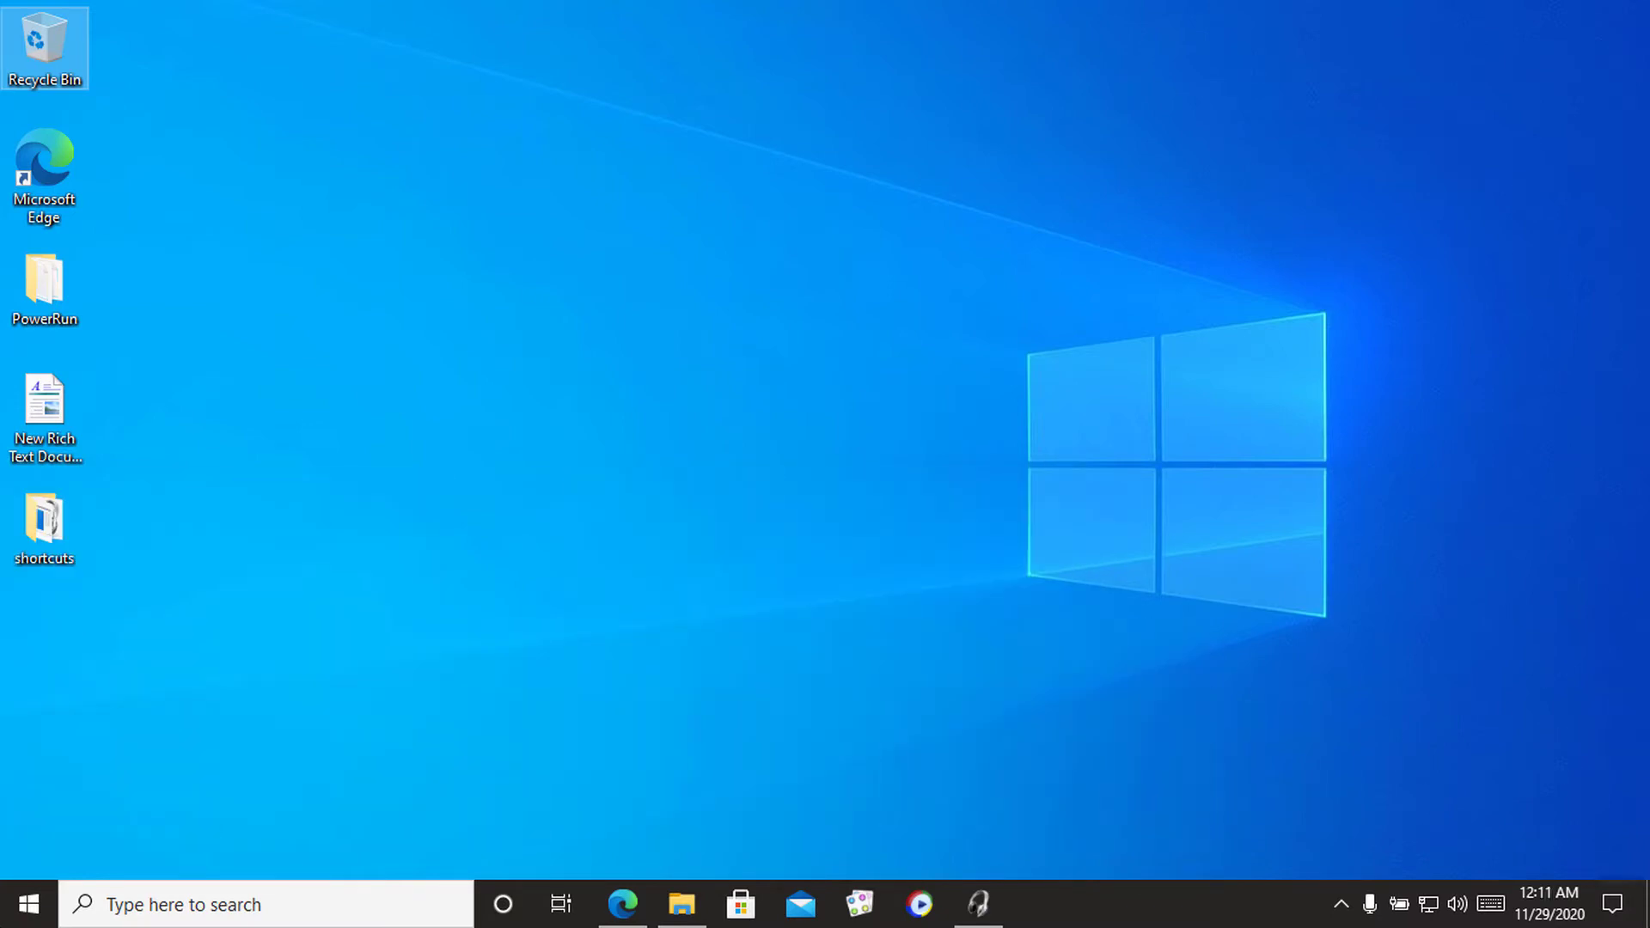
Follow the ceofix article's GitHub link and download ViVeTool-v0.2.1.zip from the releases Assets.
click(623, 903)
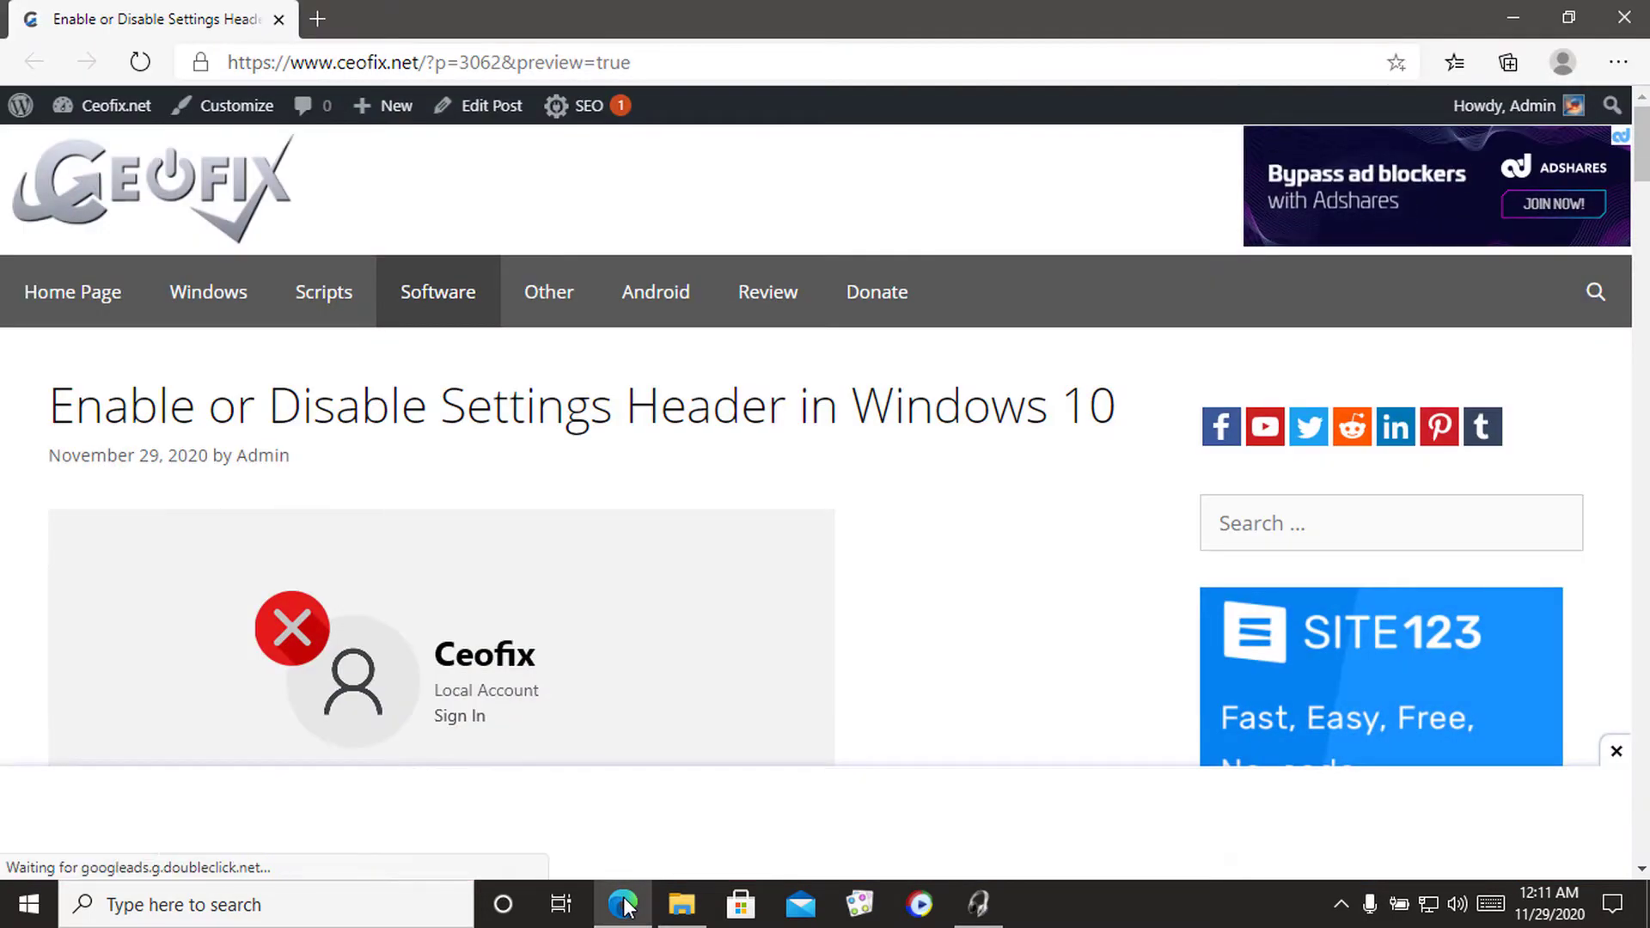
scroll(486, 455, down, 2)
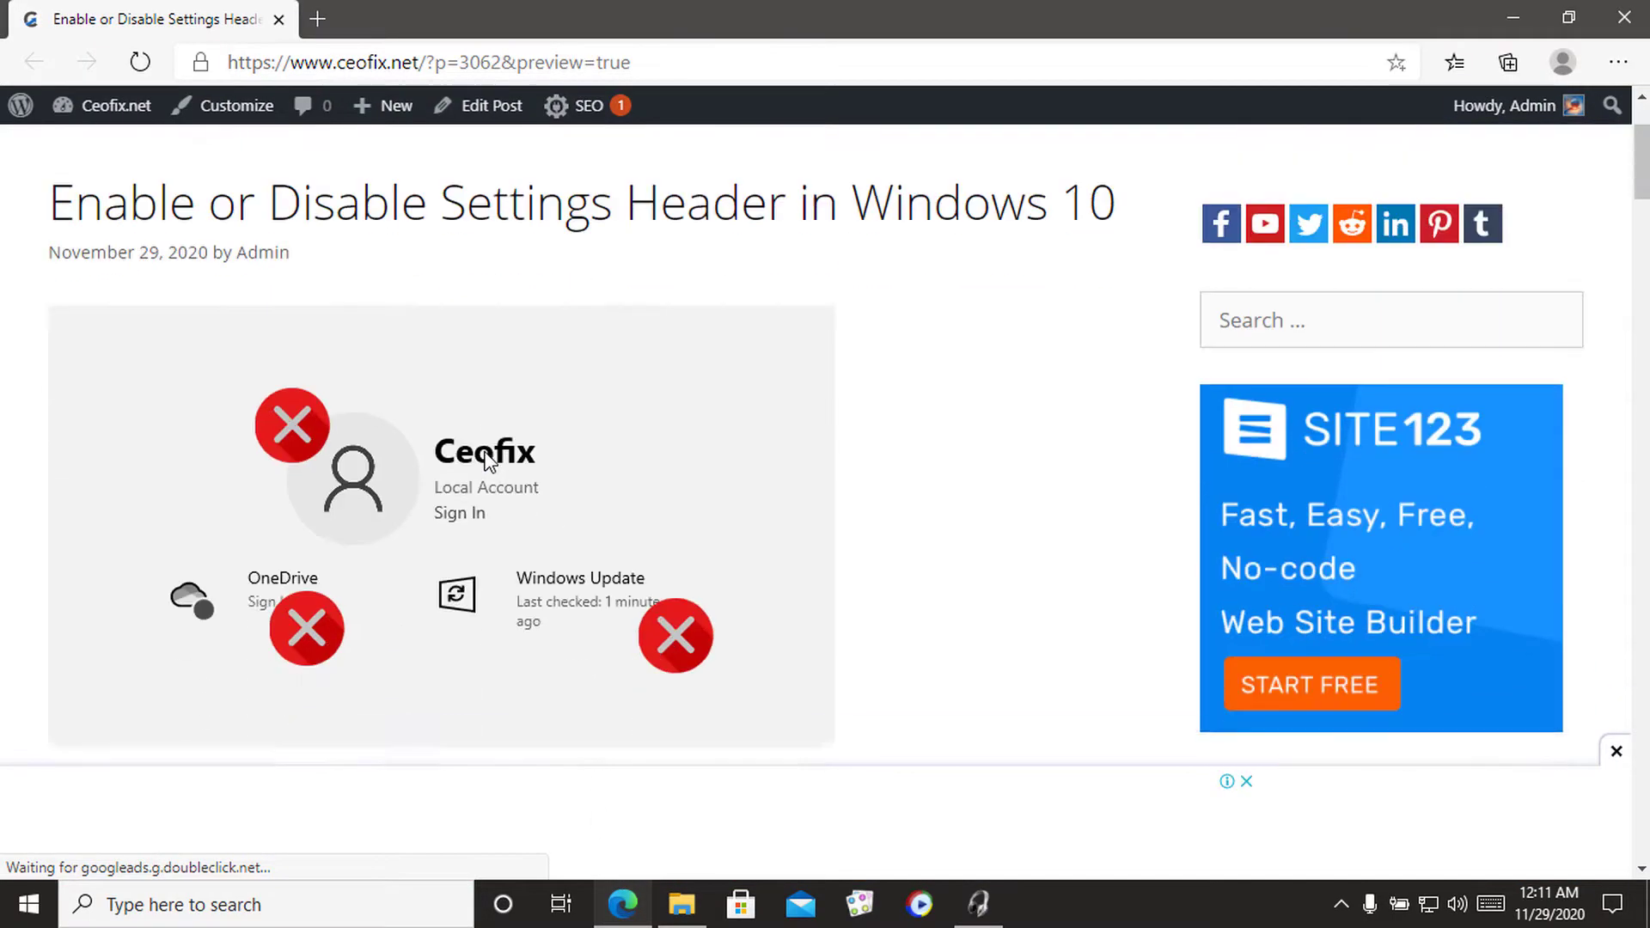
scroll(486, 458, down, 10)
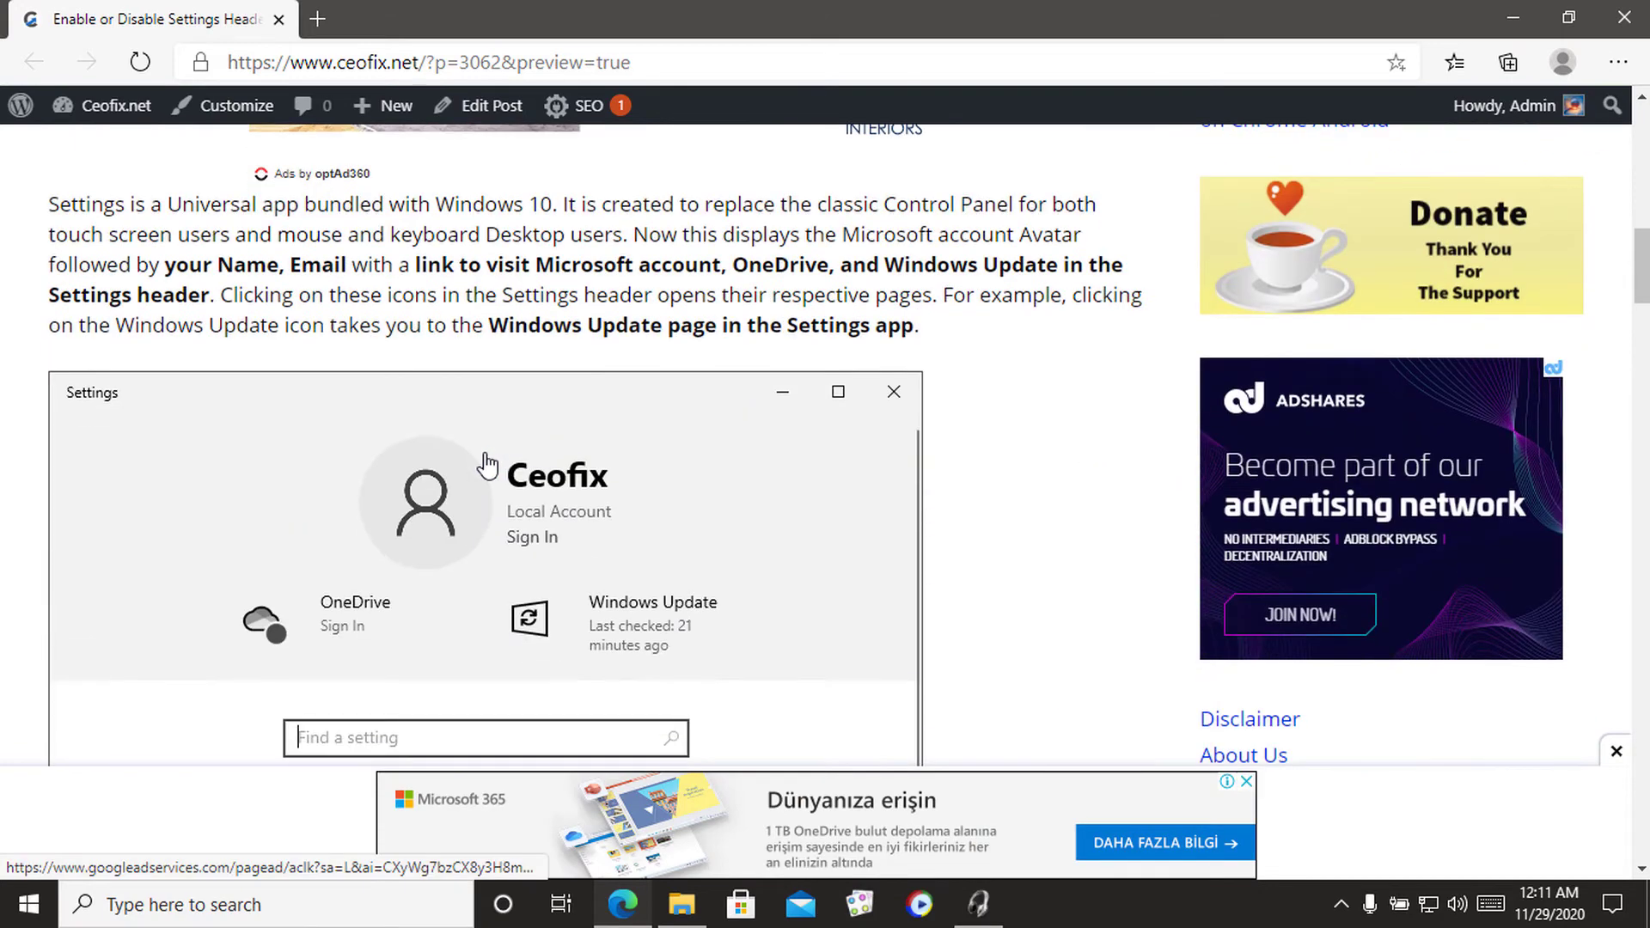
scroll(488, 465, down, 7)
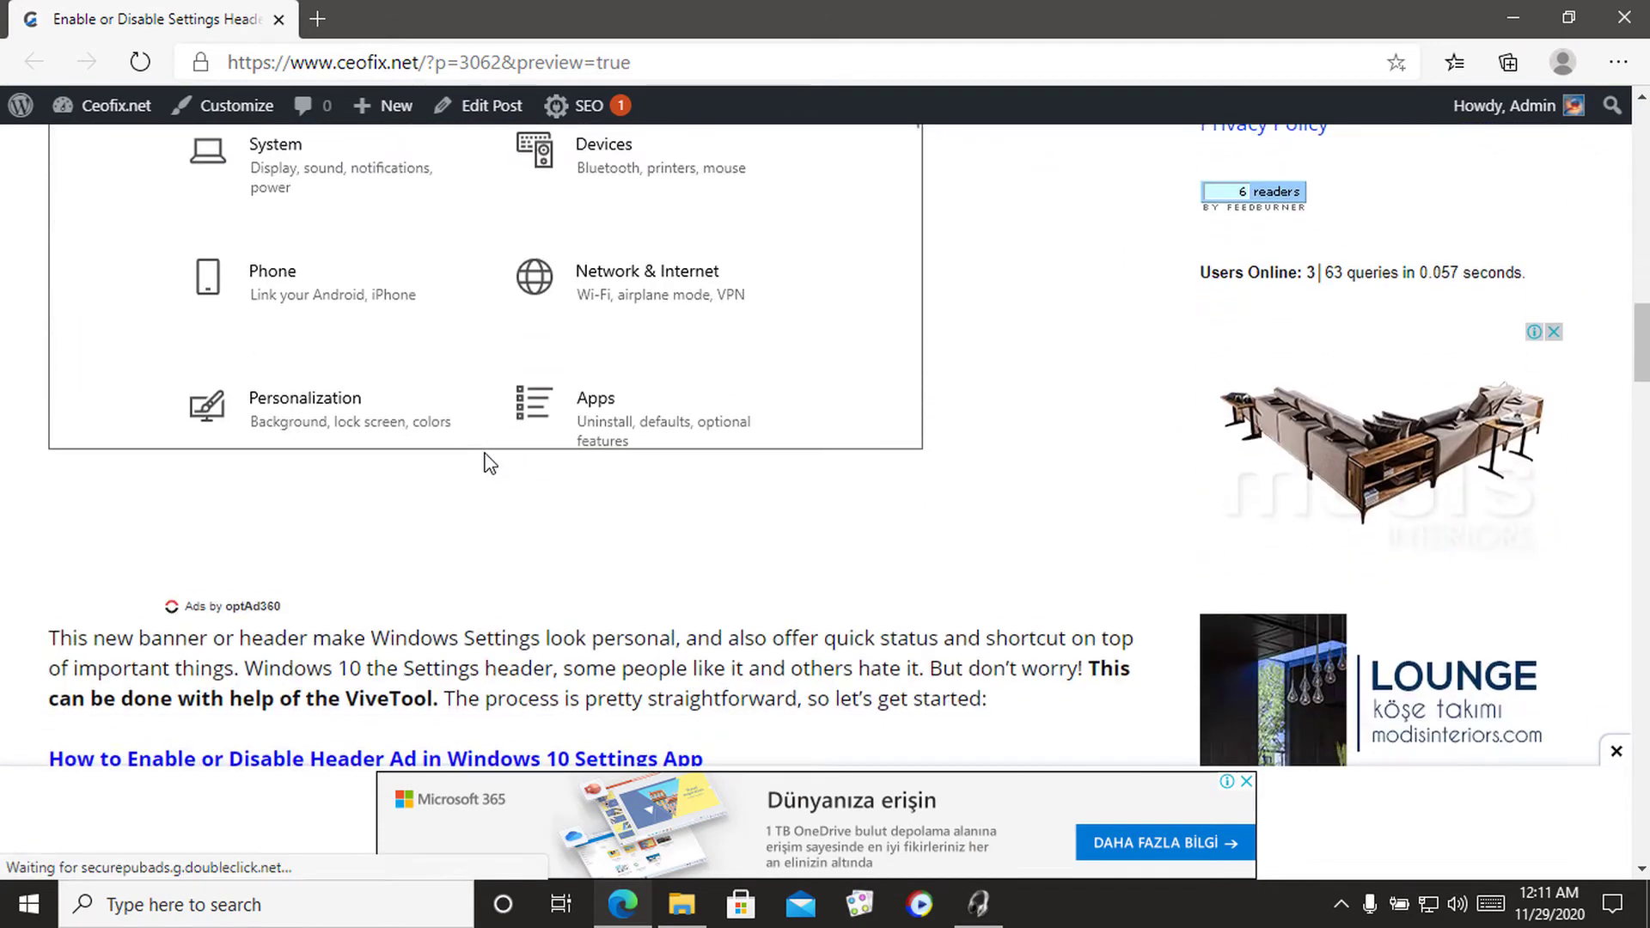
scroll(483, 464, down, 2)
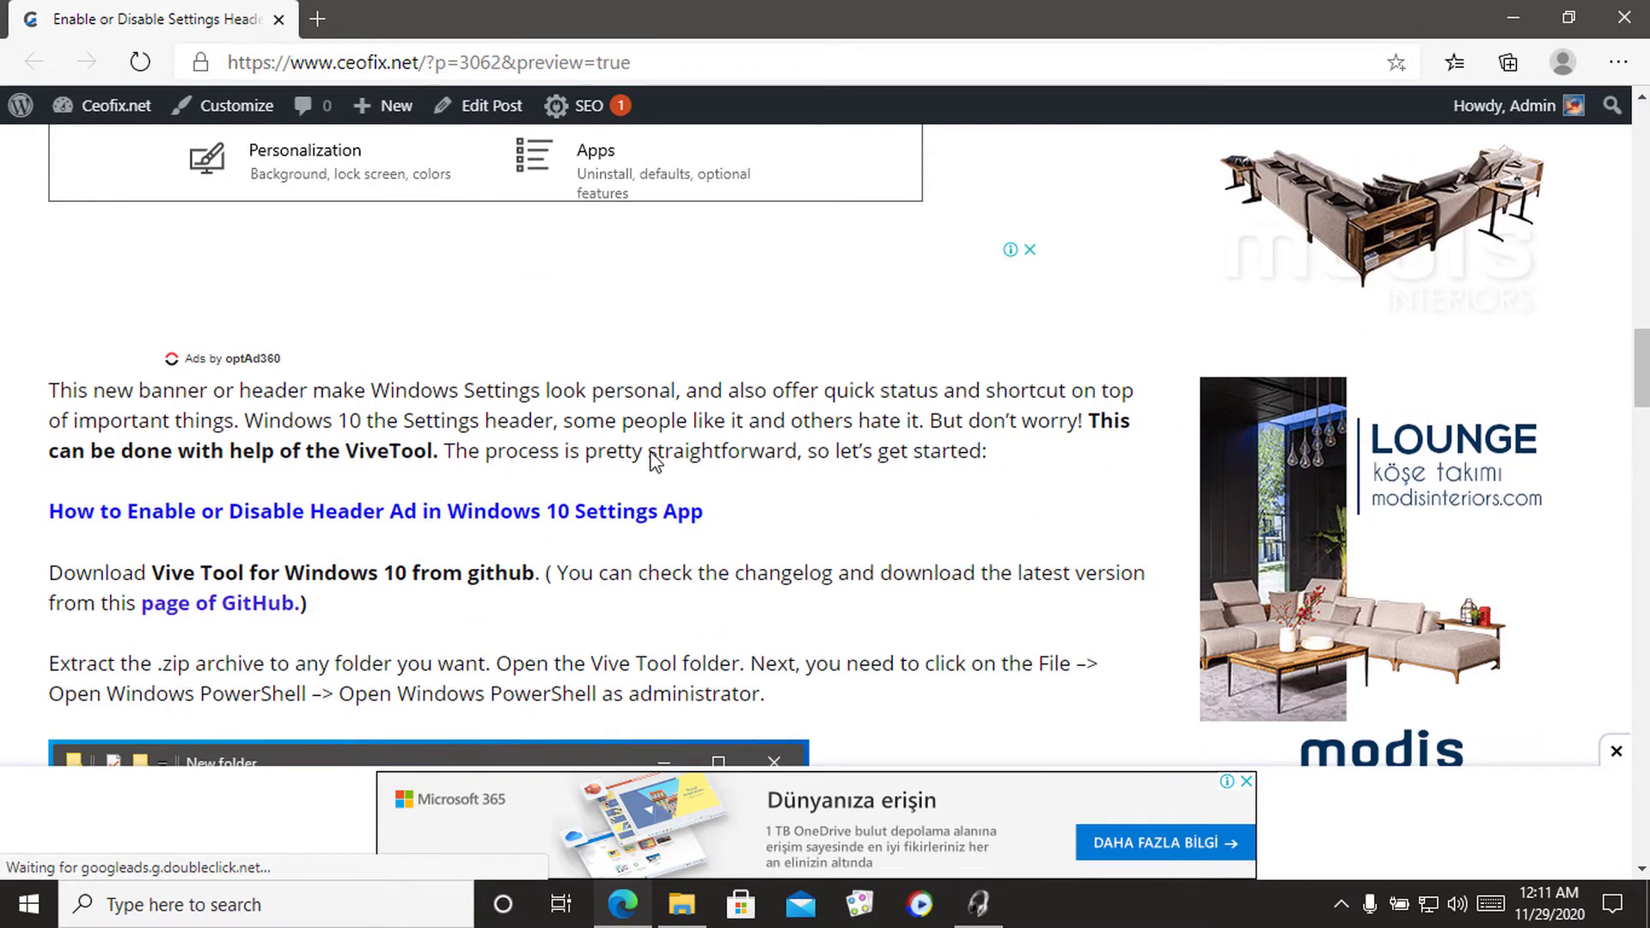
scroll(653, 460, down, 2)
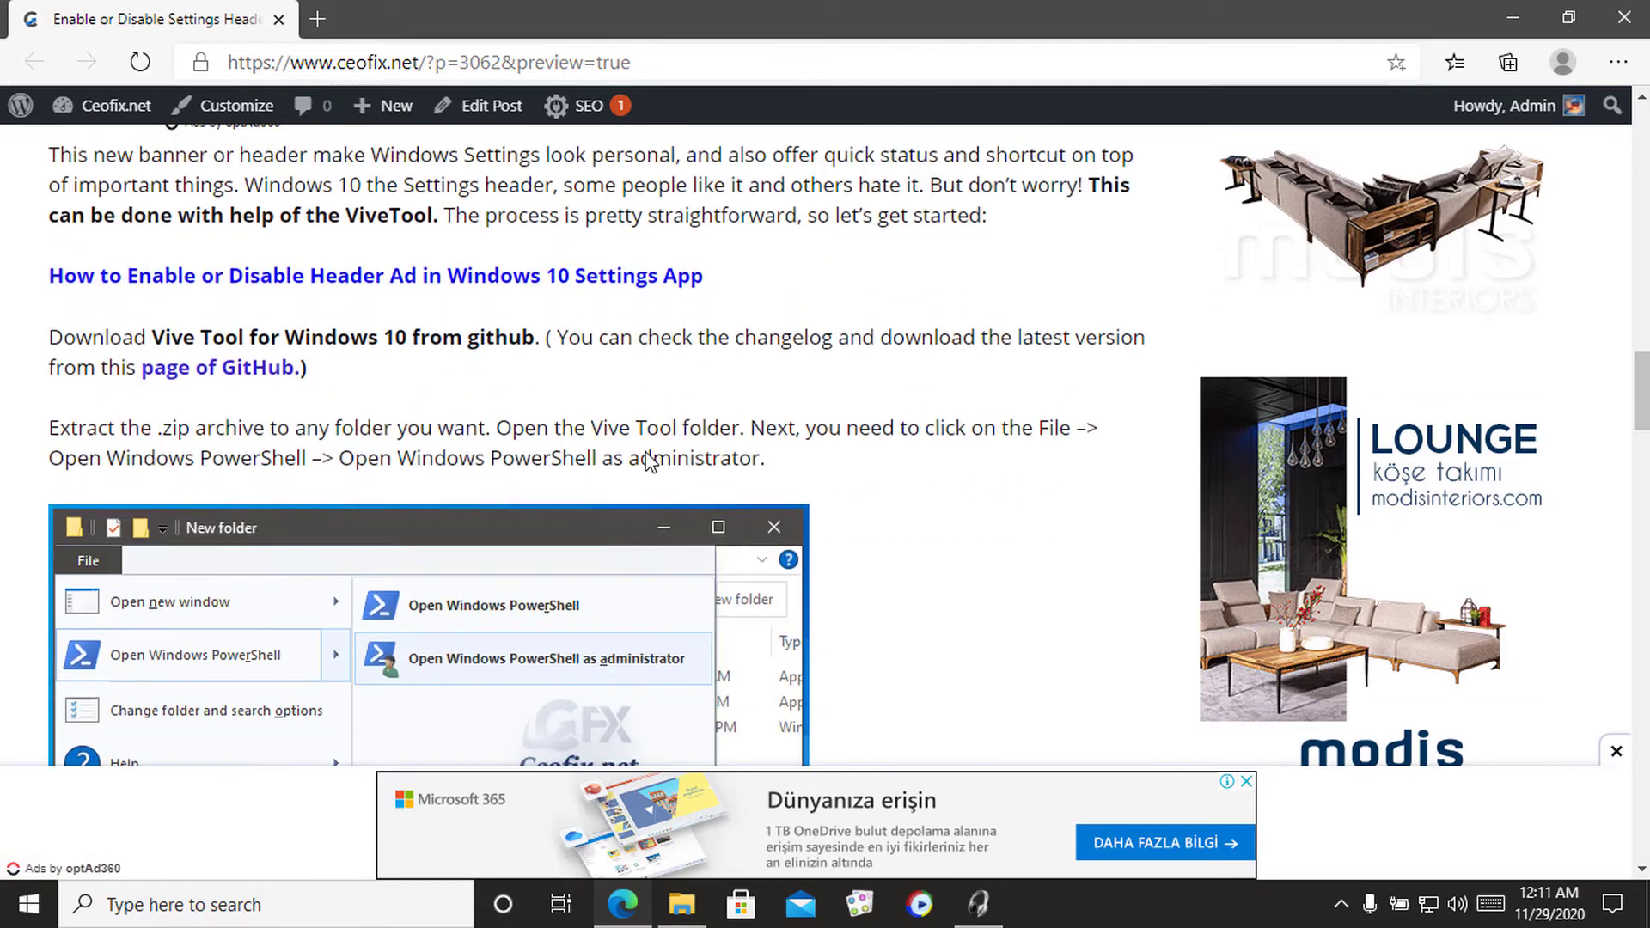
click(281, 371)
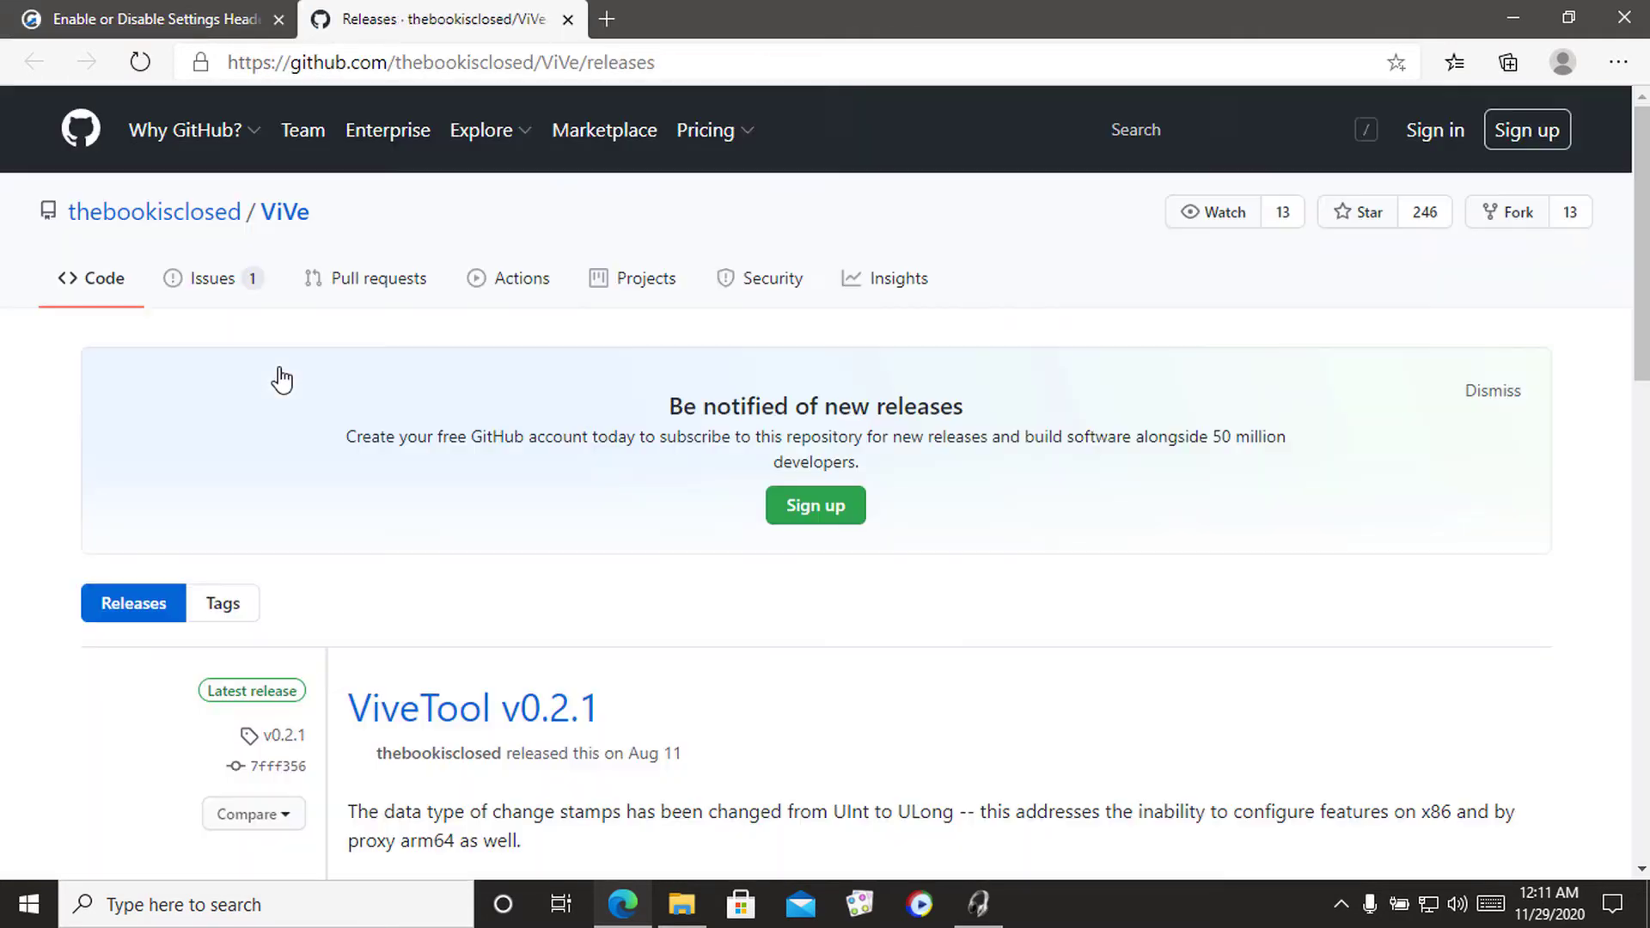
scroll(528, 492, down, 2)
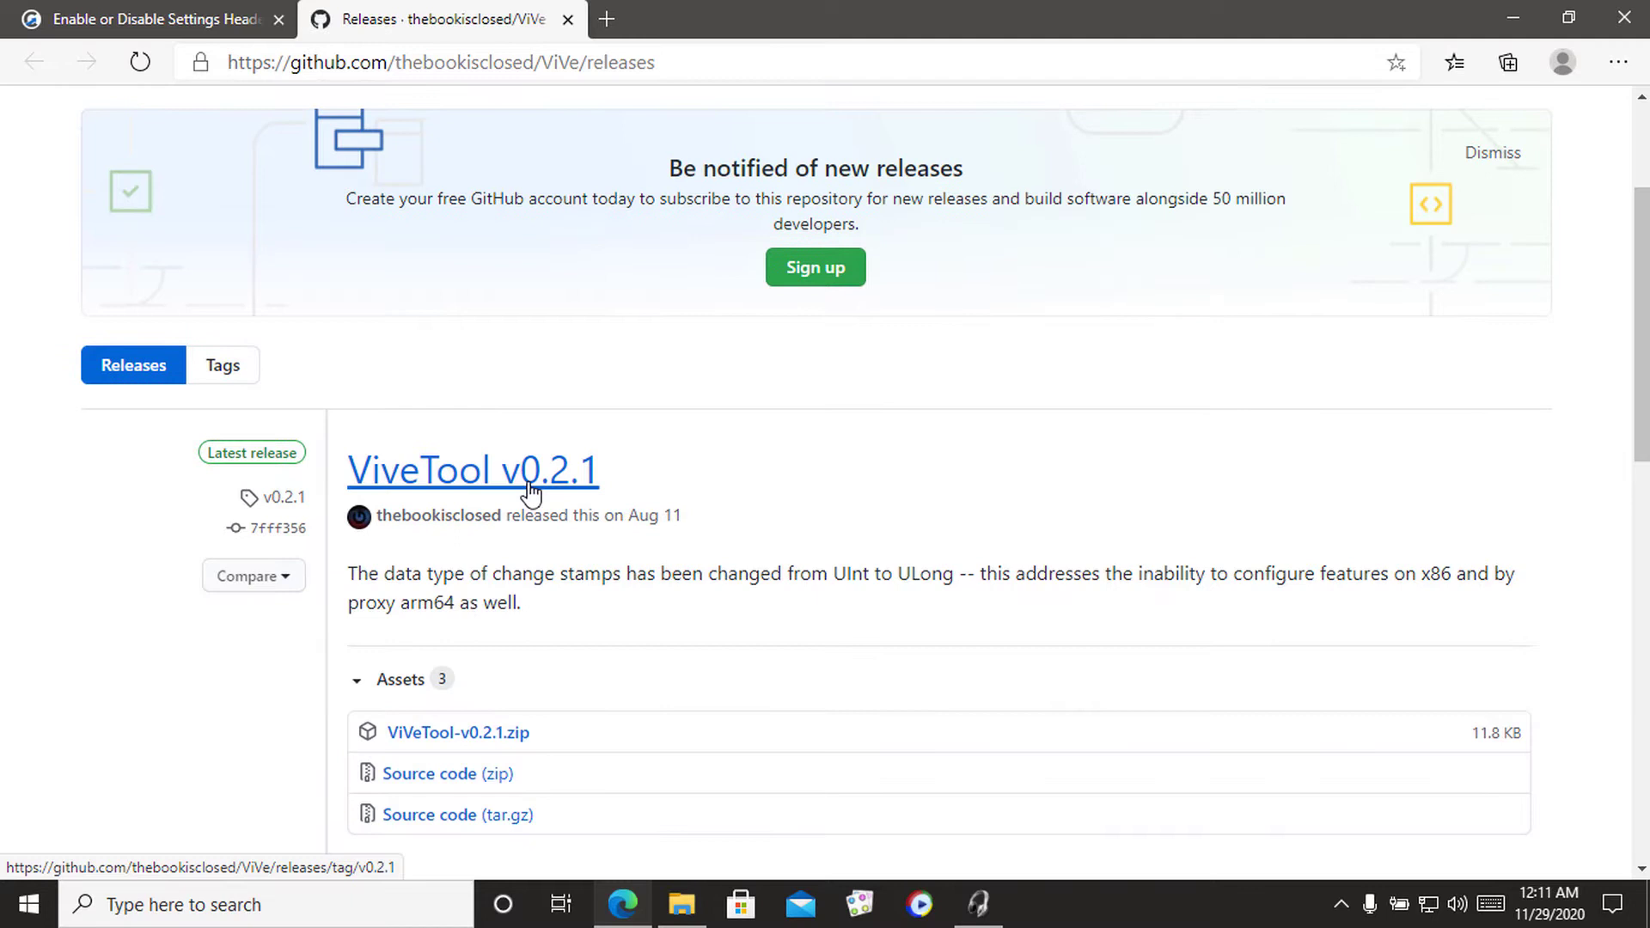
click(473, 736)
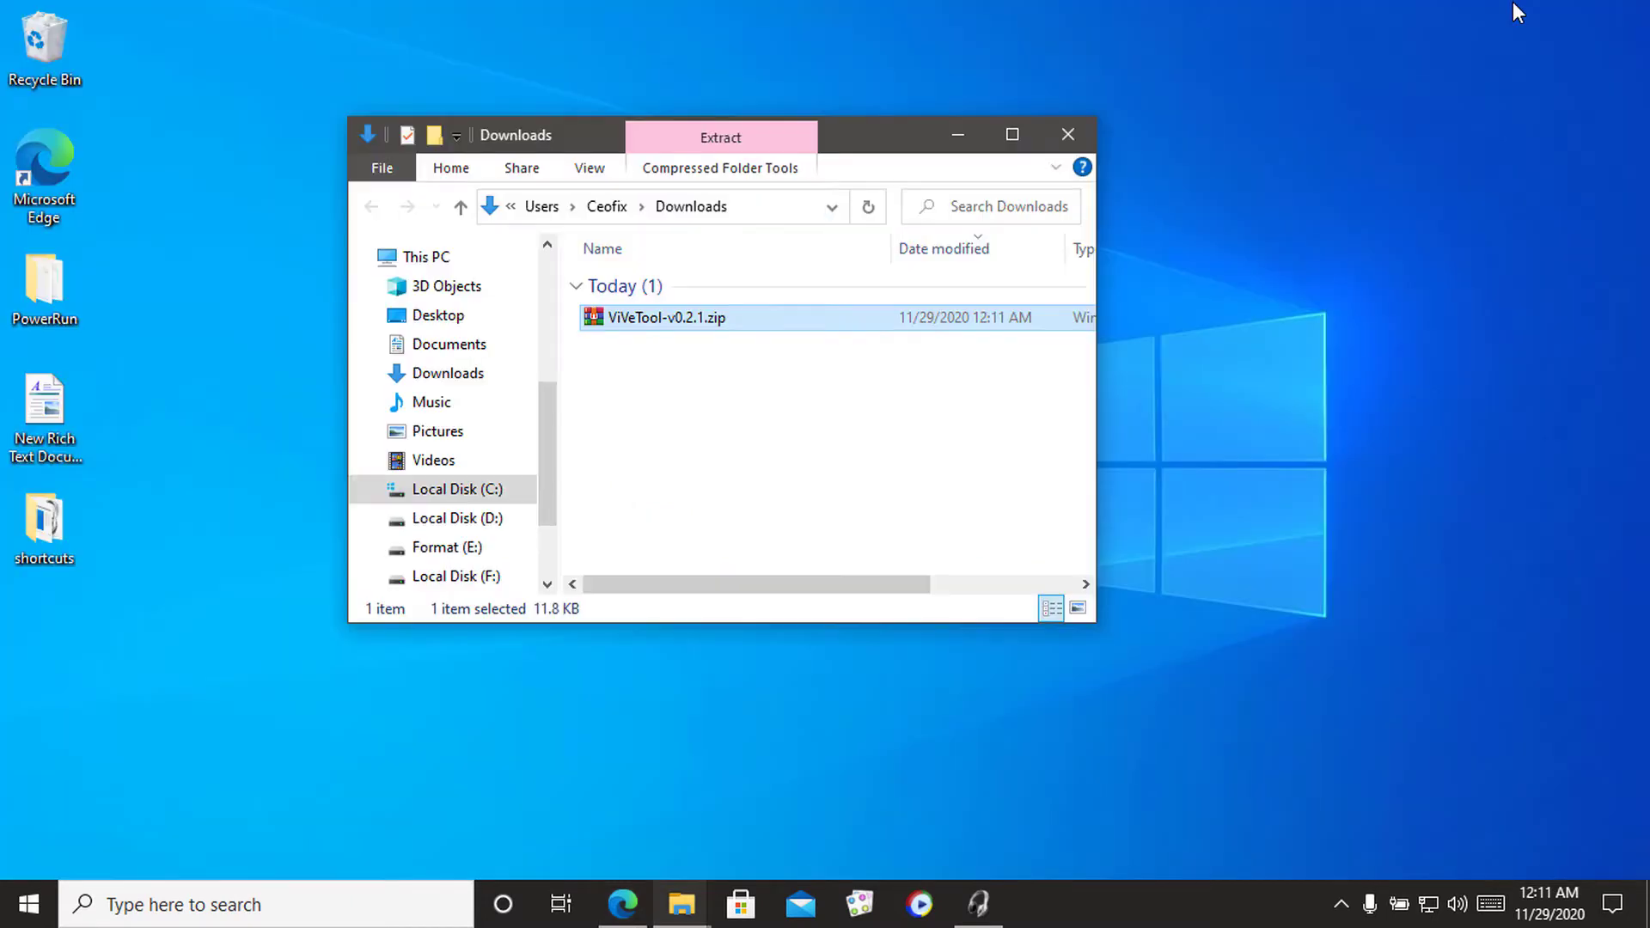
Create a 'New folder' in Downloads, move the ViVeTool zip into it, and open it.
right_click(780, 408)
mouse_move(878, 700)
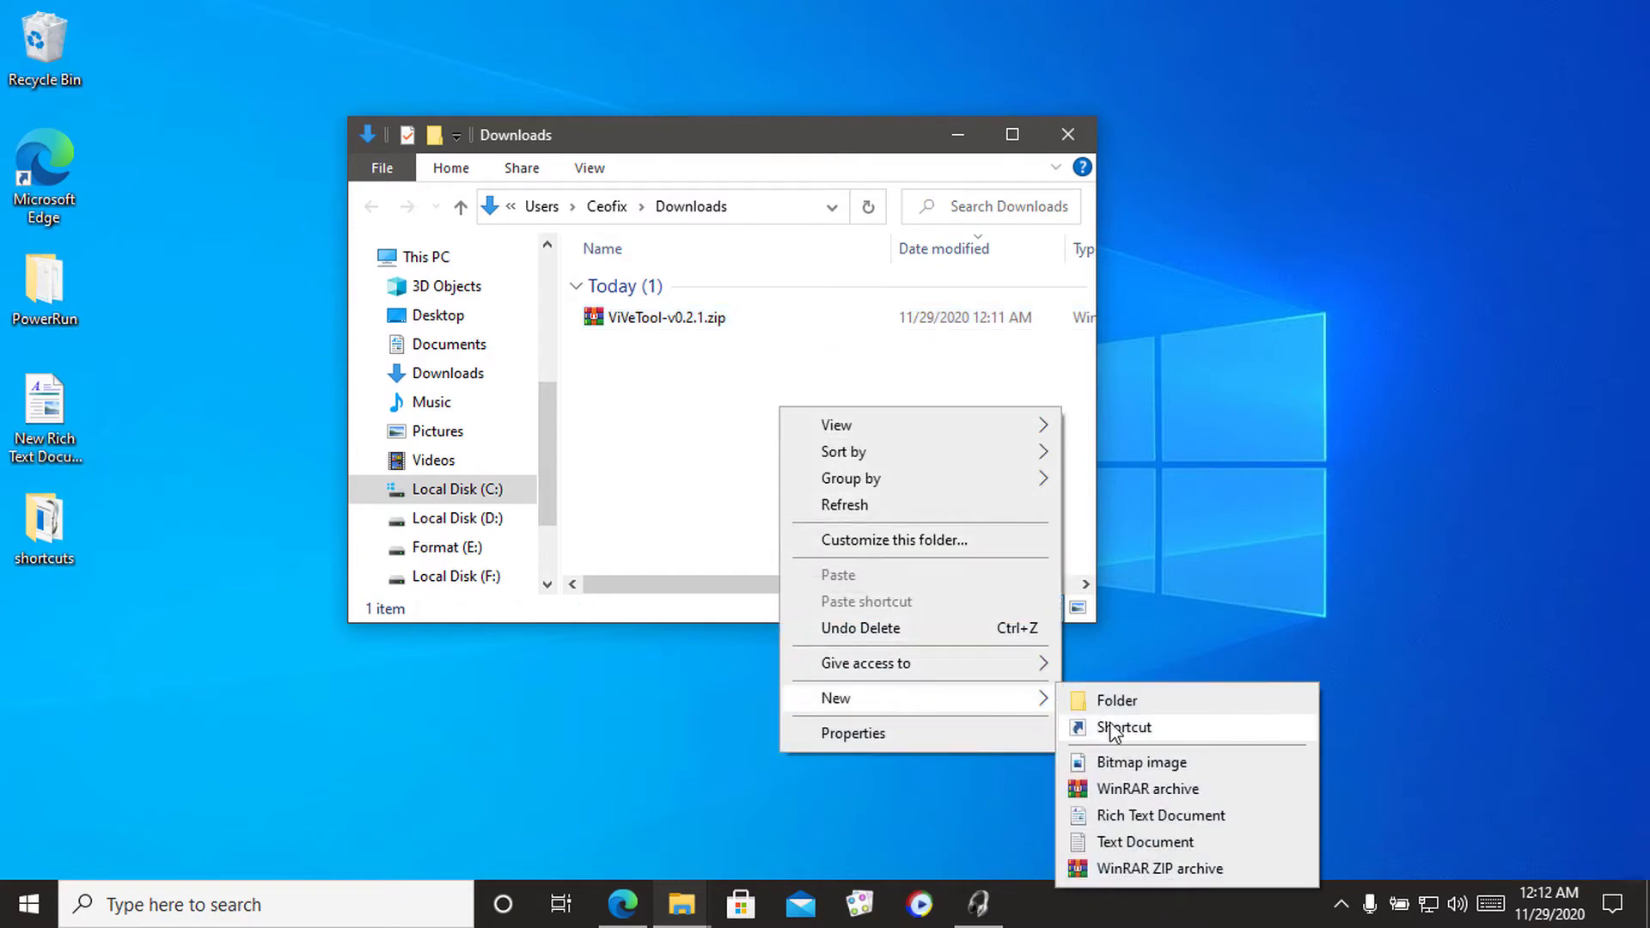
click(1143, 701)
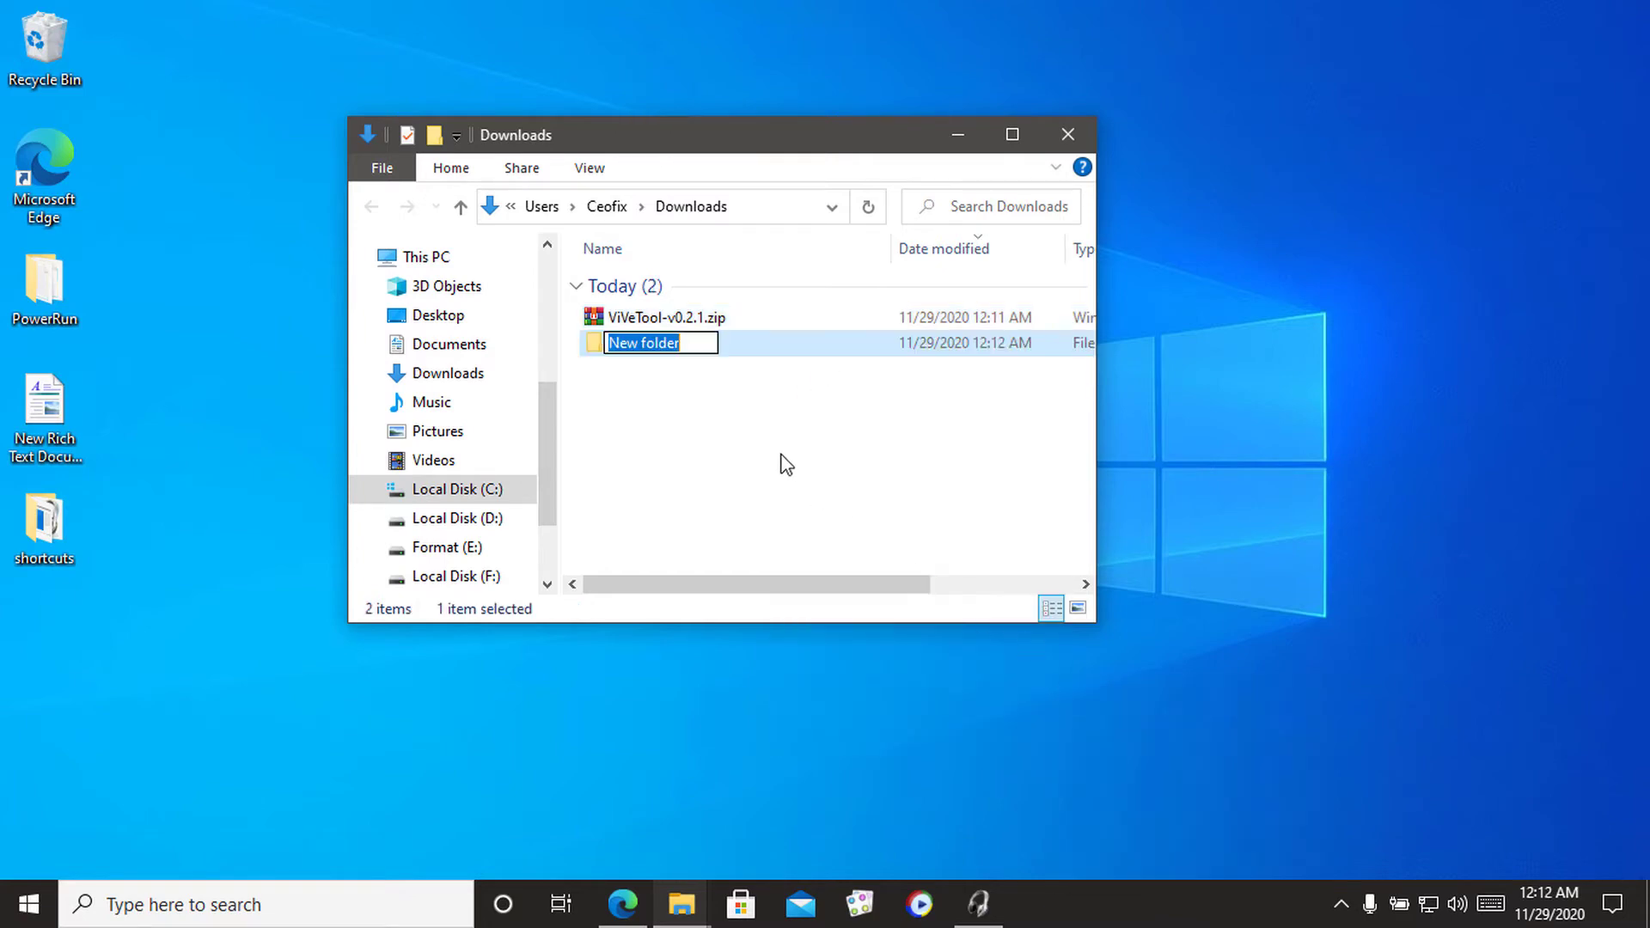
click(726, 424)
click(679, 324)
drag(645, 322, 684, 333)
double_click(685, 332)
Extract the ViVeTool zip's contents into New folder.
click(659, 292)
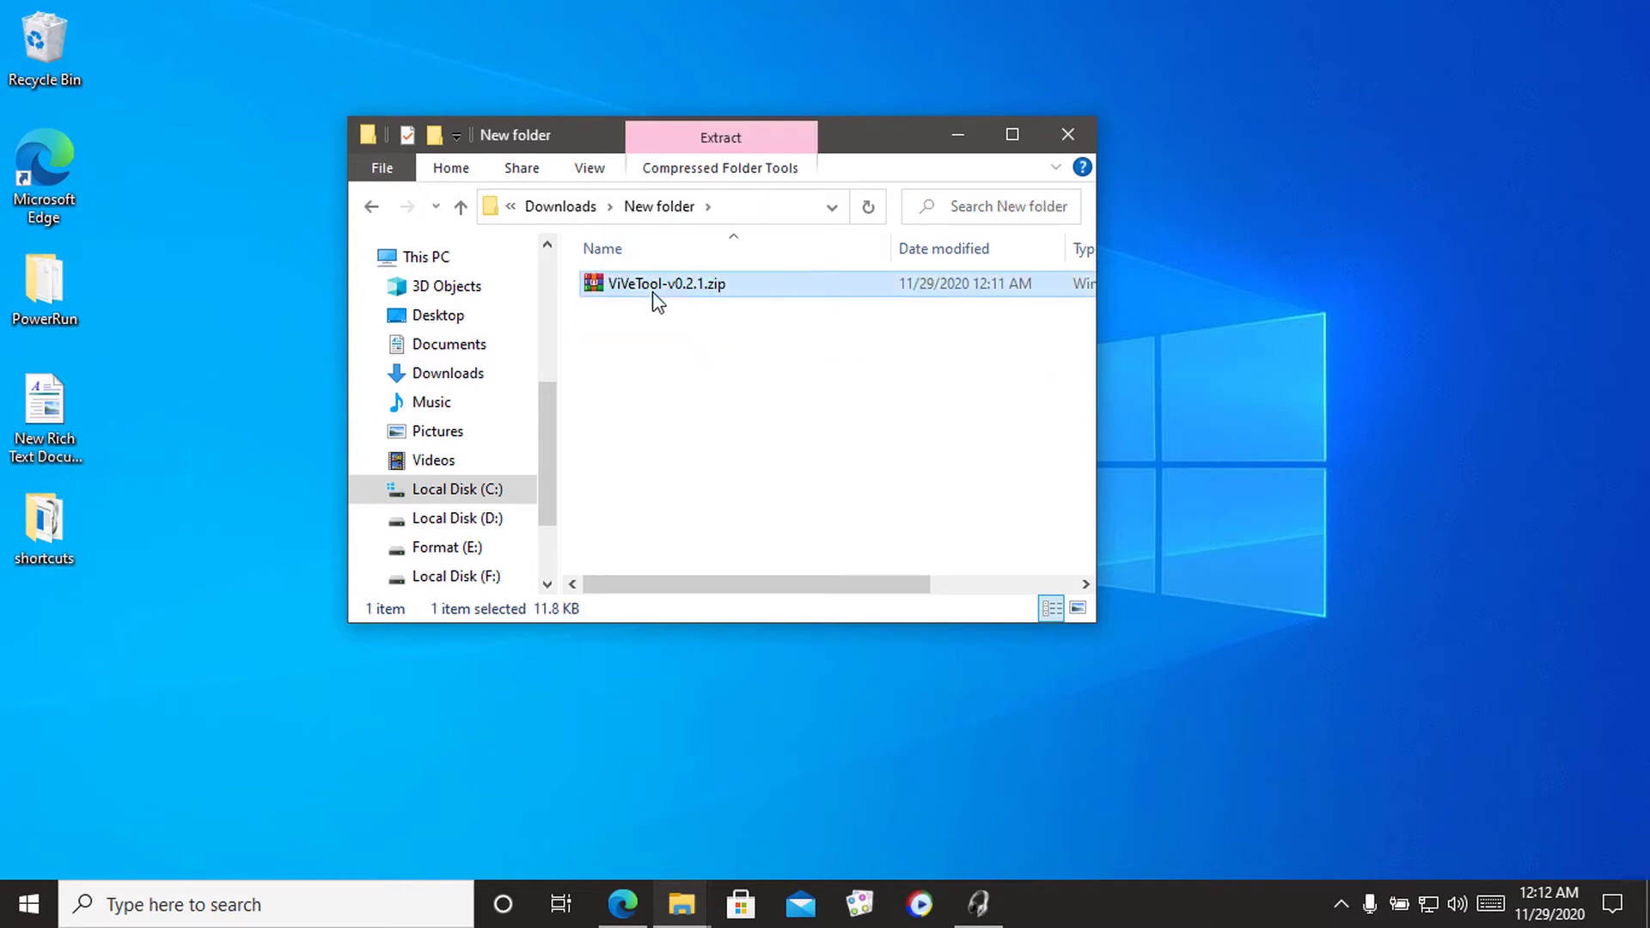
right_click(659, 294)
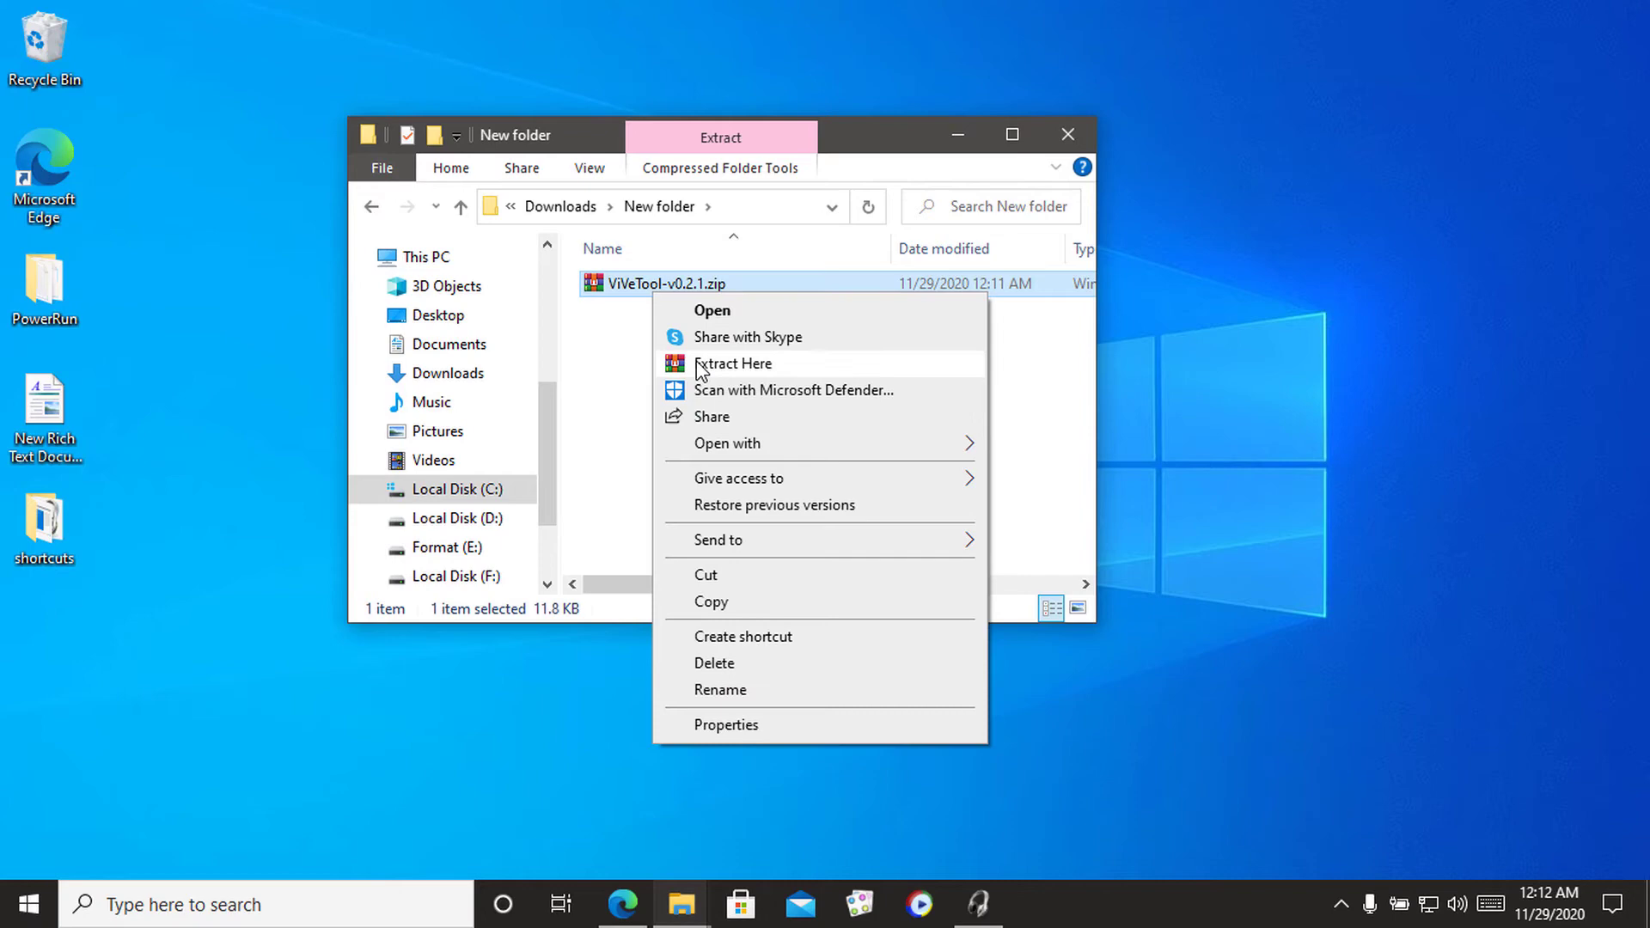
click(696, 361)
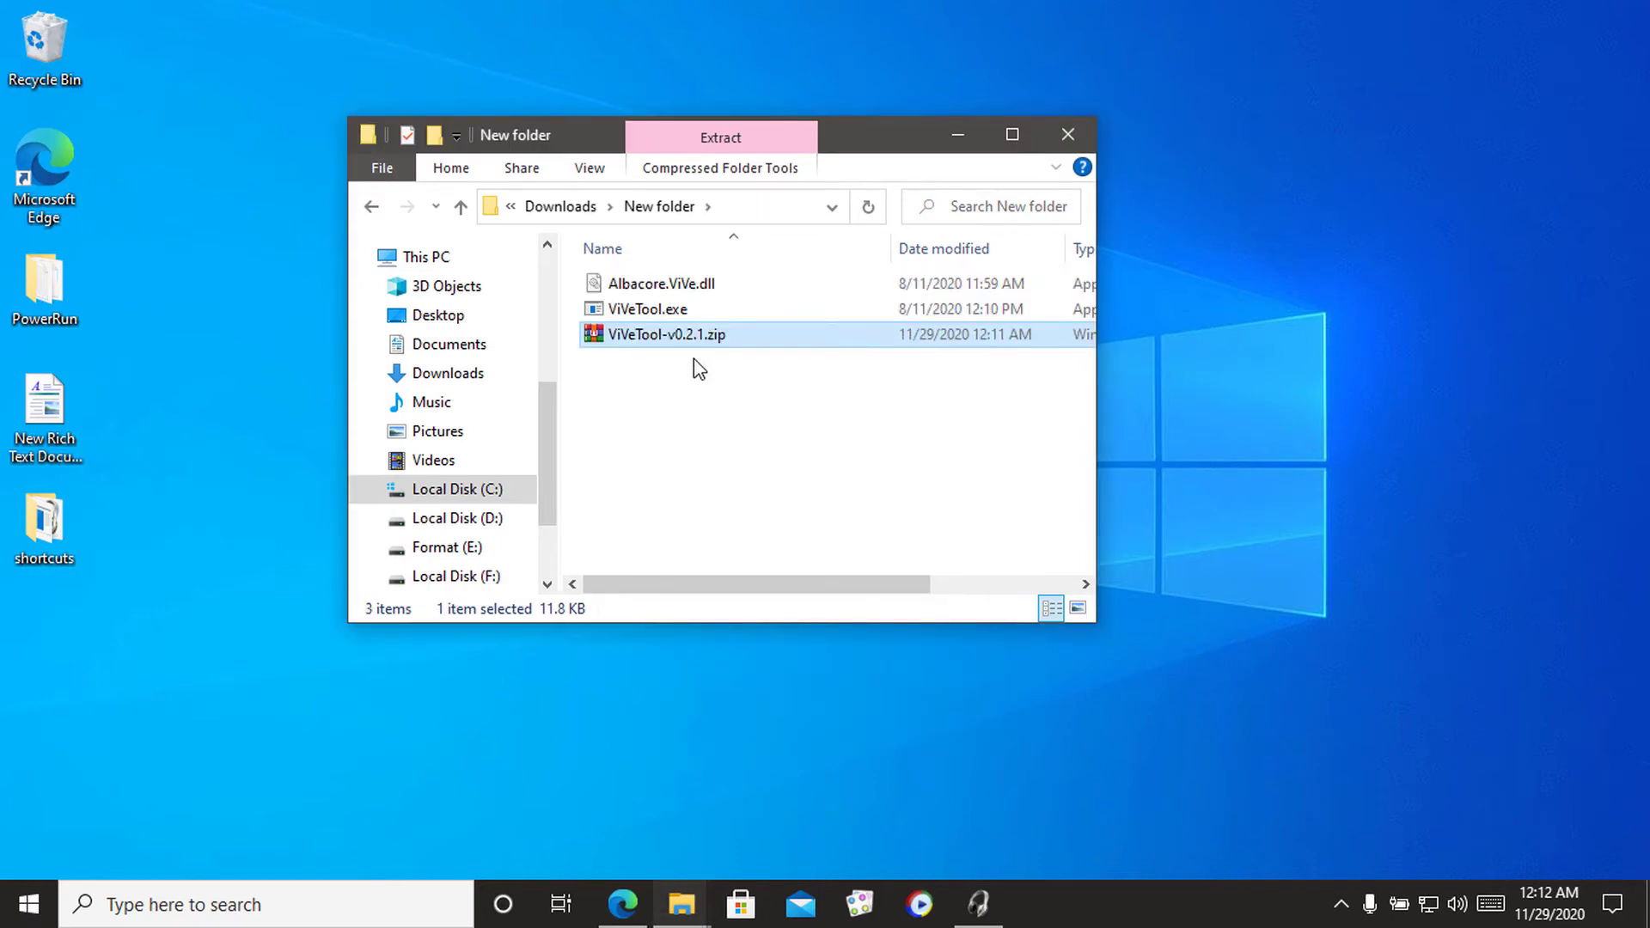
click(648, 310)
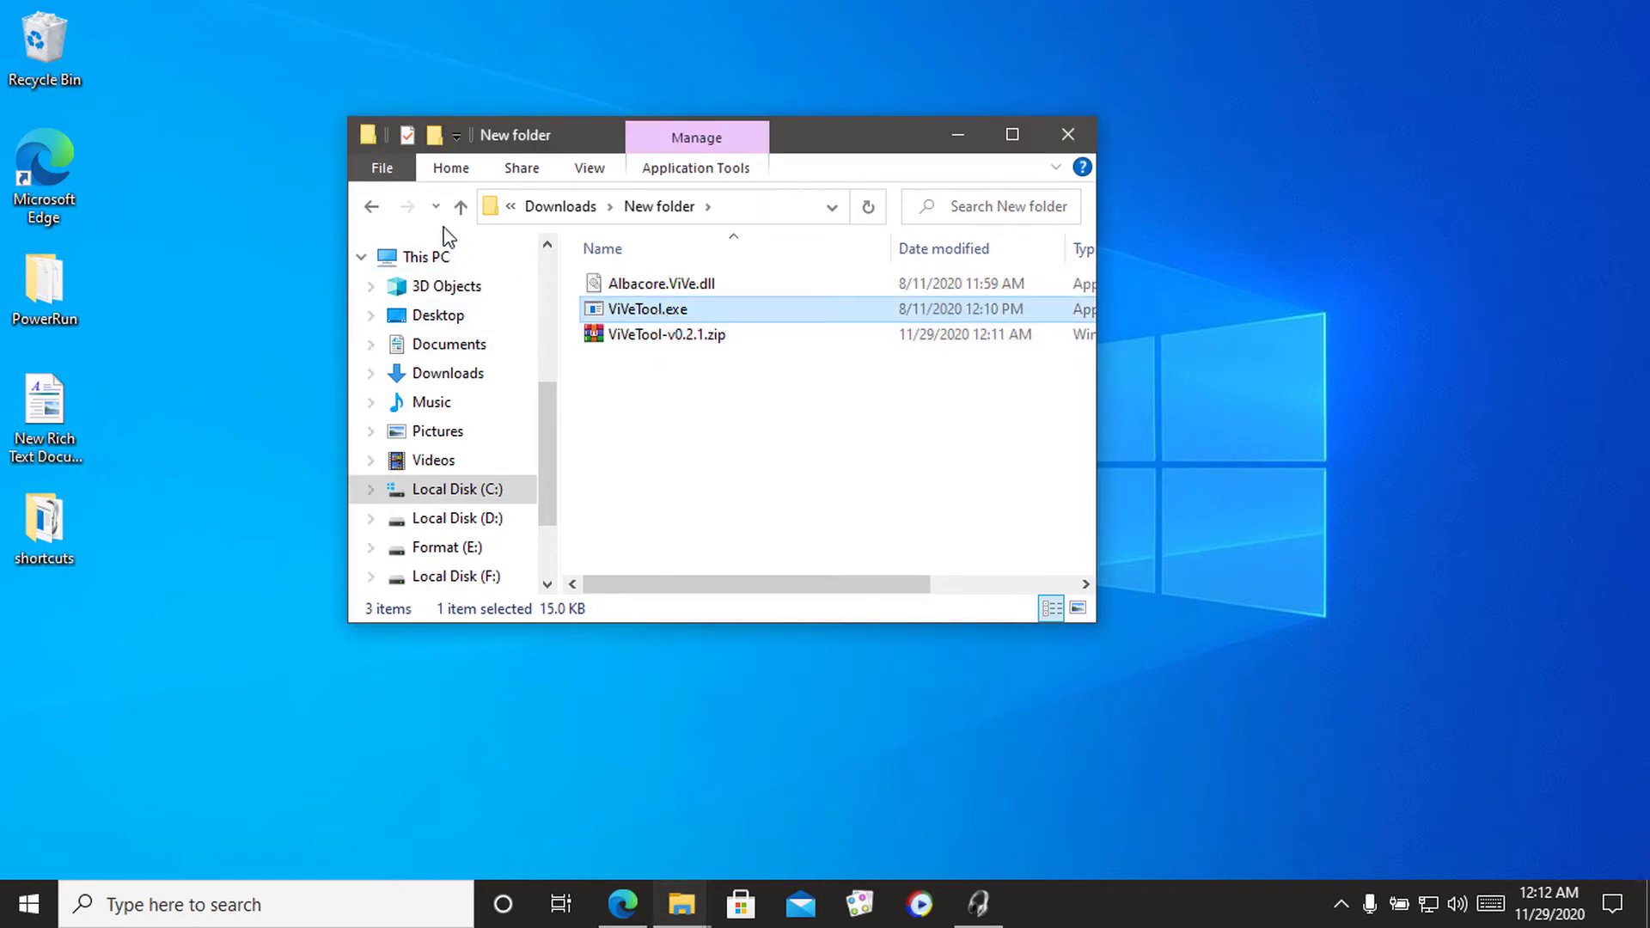
Launch PowerShell as administrator from this folder and resize it over Explorer.
click(378, 169)
mouse_move(406, 266)
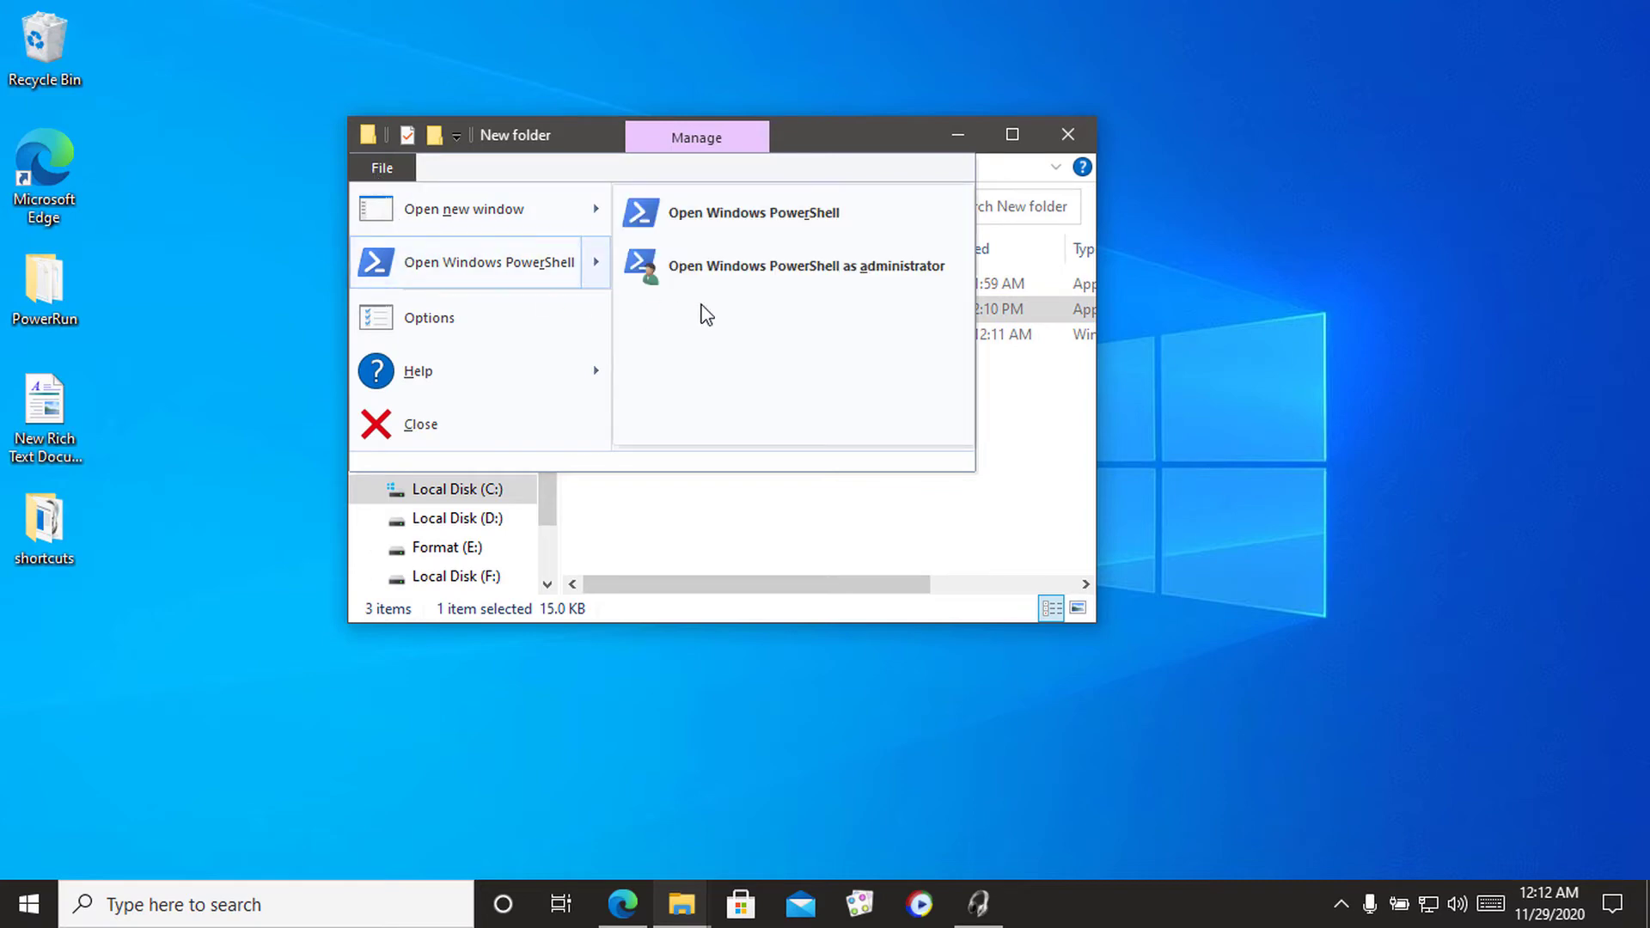
click(760, 268)
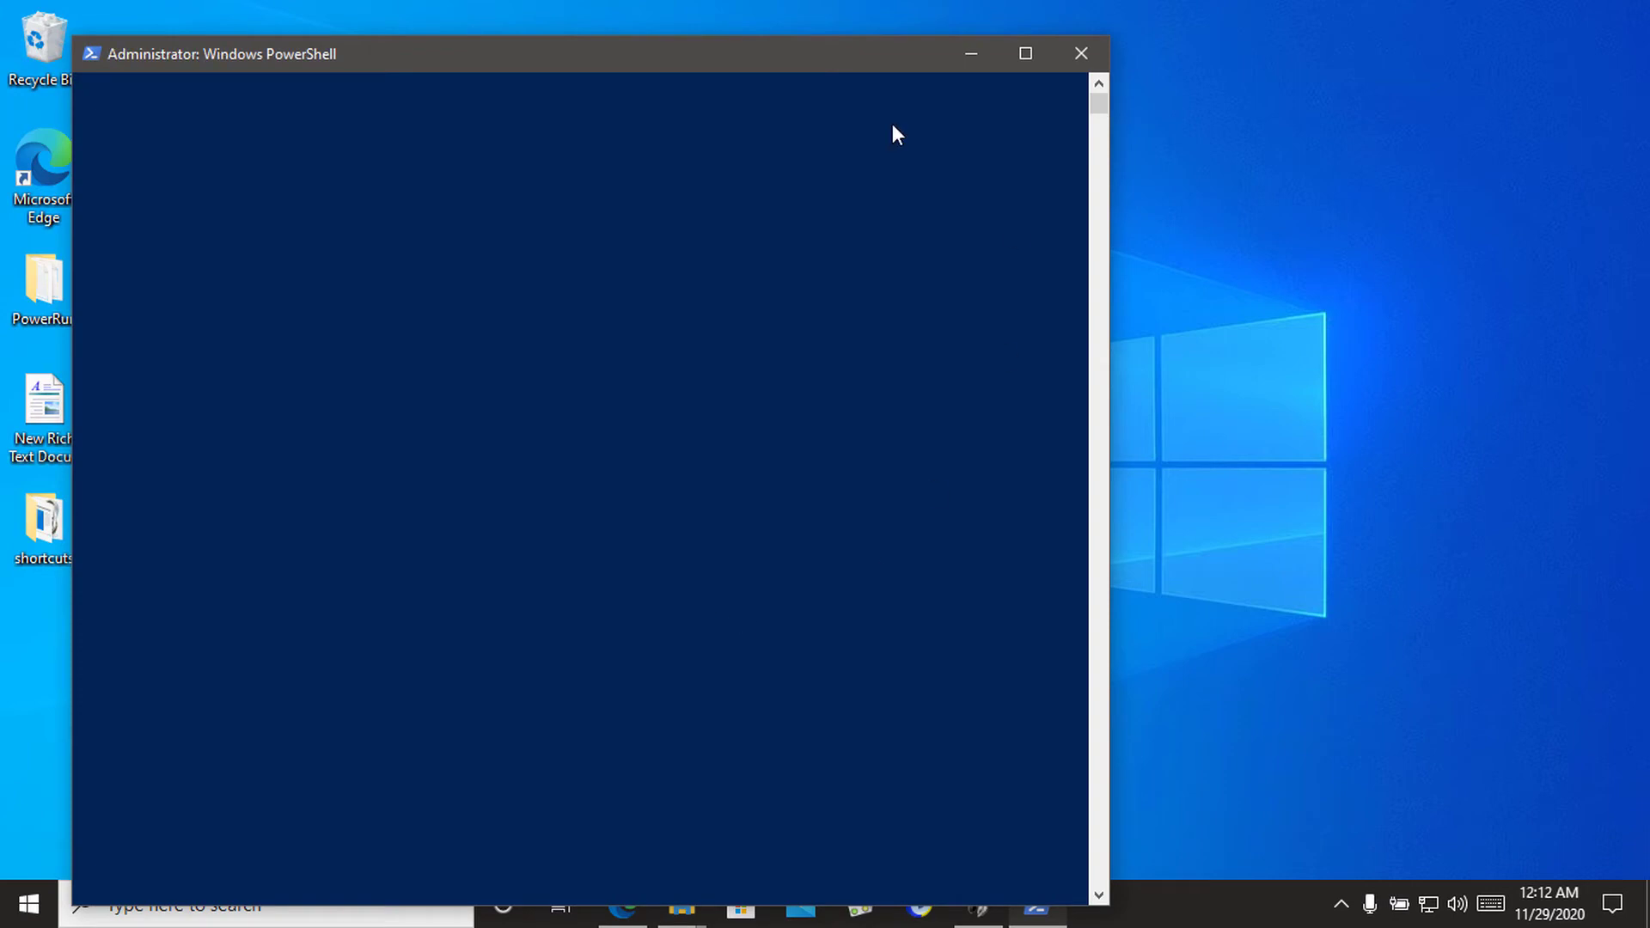
drag(79, 34, 244, 300)
drag(559, 329, 670, 124)
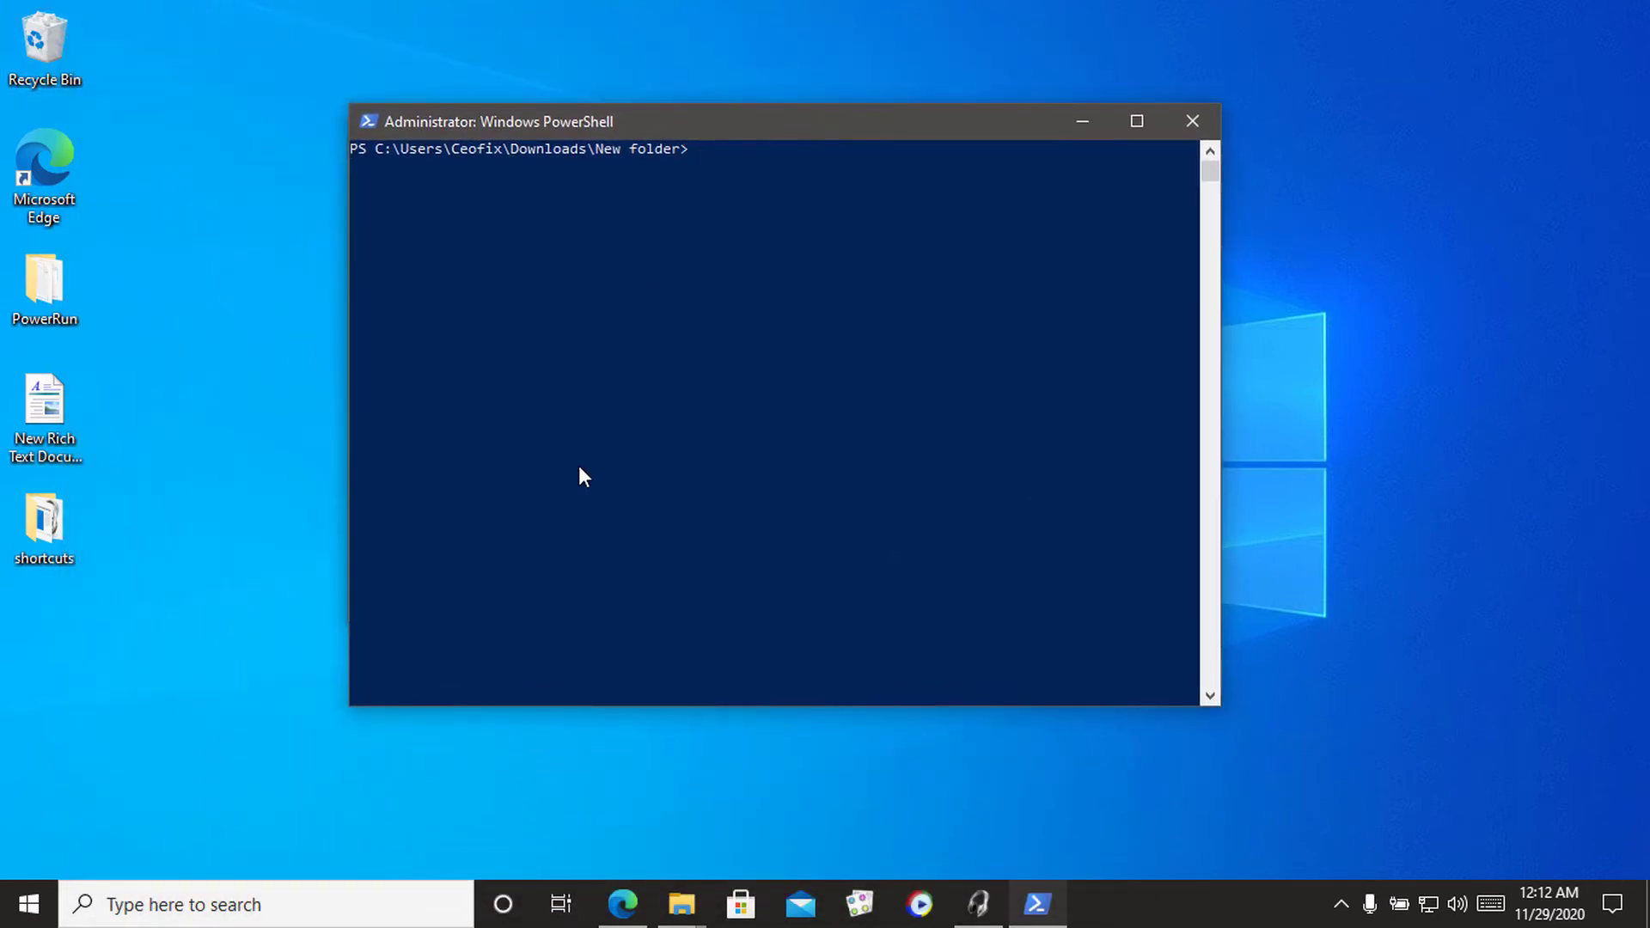
Copy the article's '.\ViveTool.exe addconfig 18299130 1' command and paste it into PowerShell.
click(624, 900)
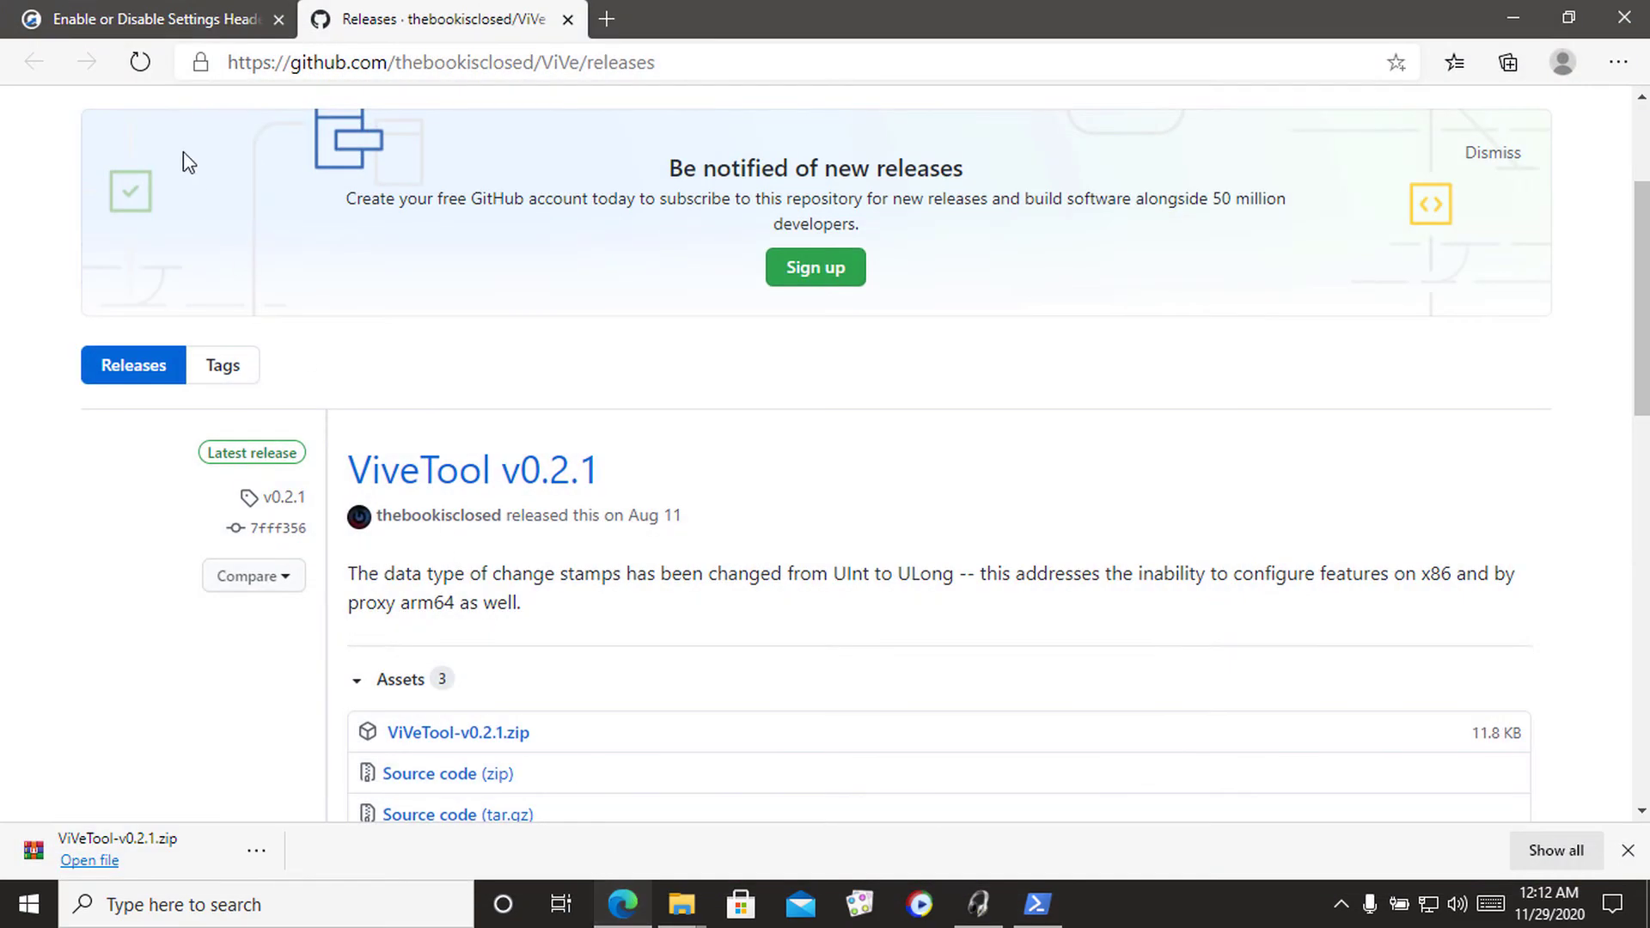
click(178, 23)
scroll(759, 454, down, 10)
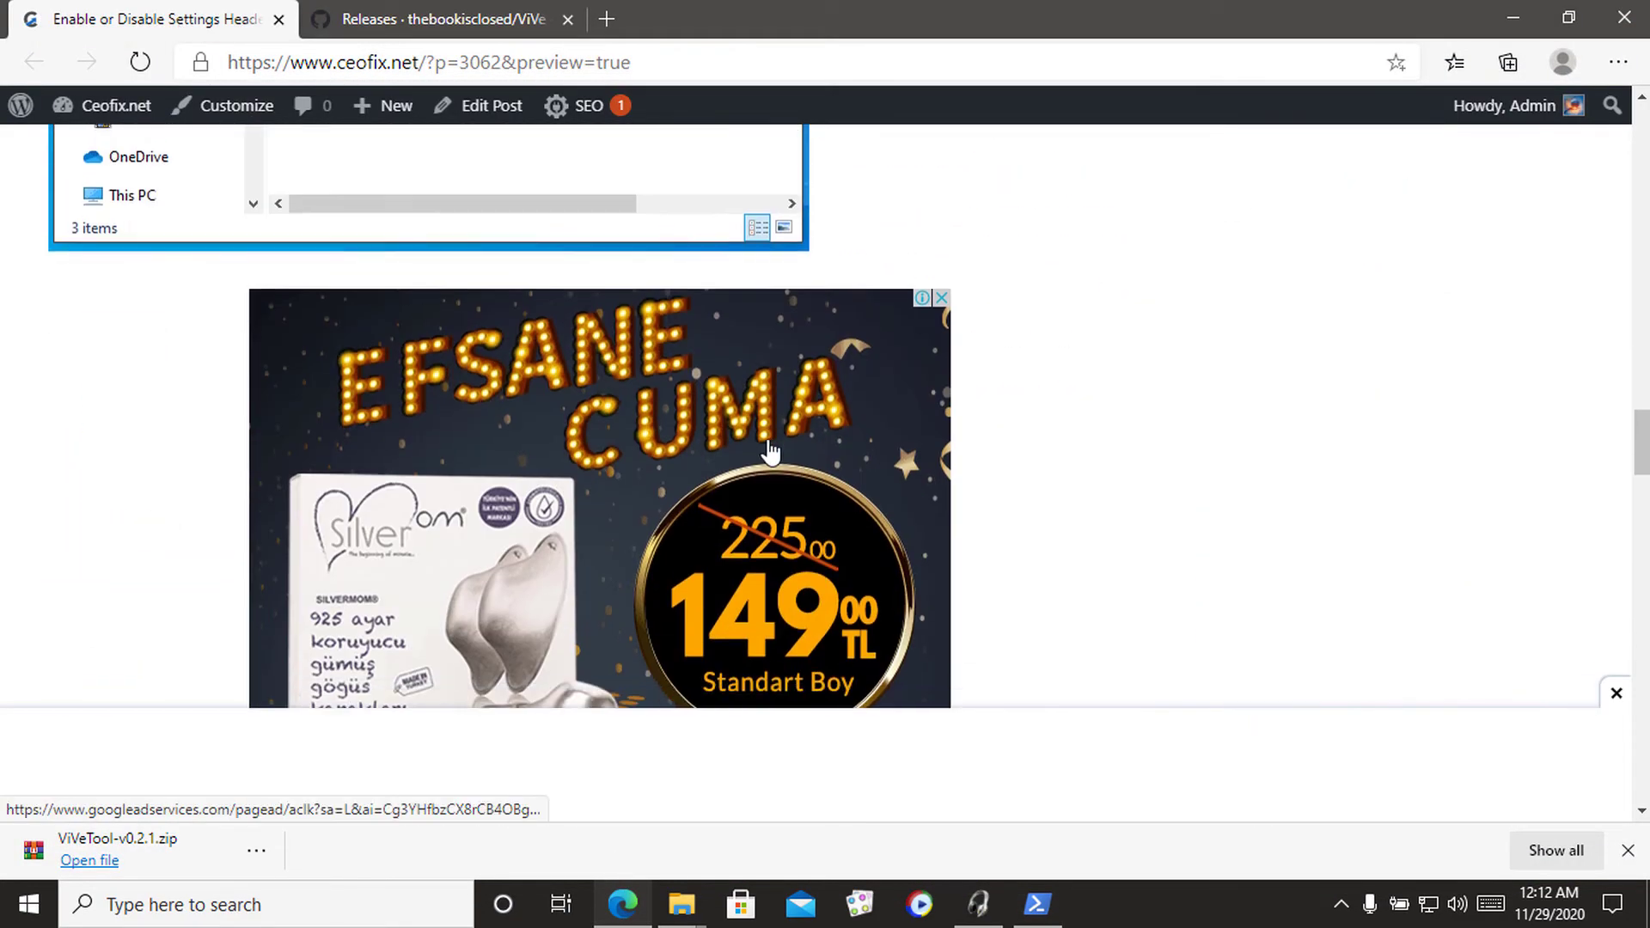
scroll(779, 442, down, 3)
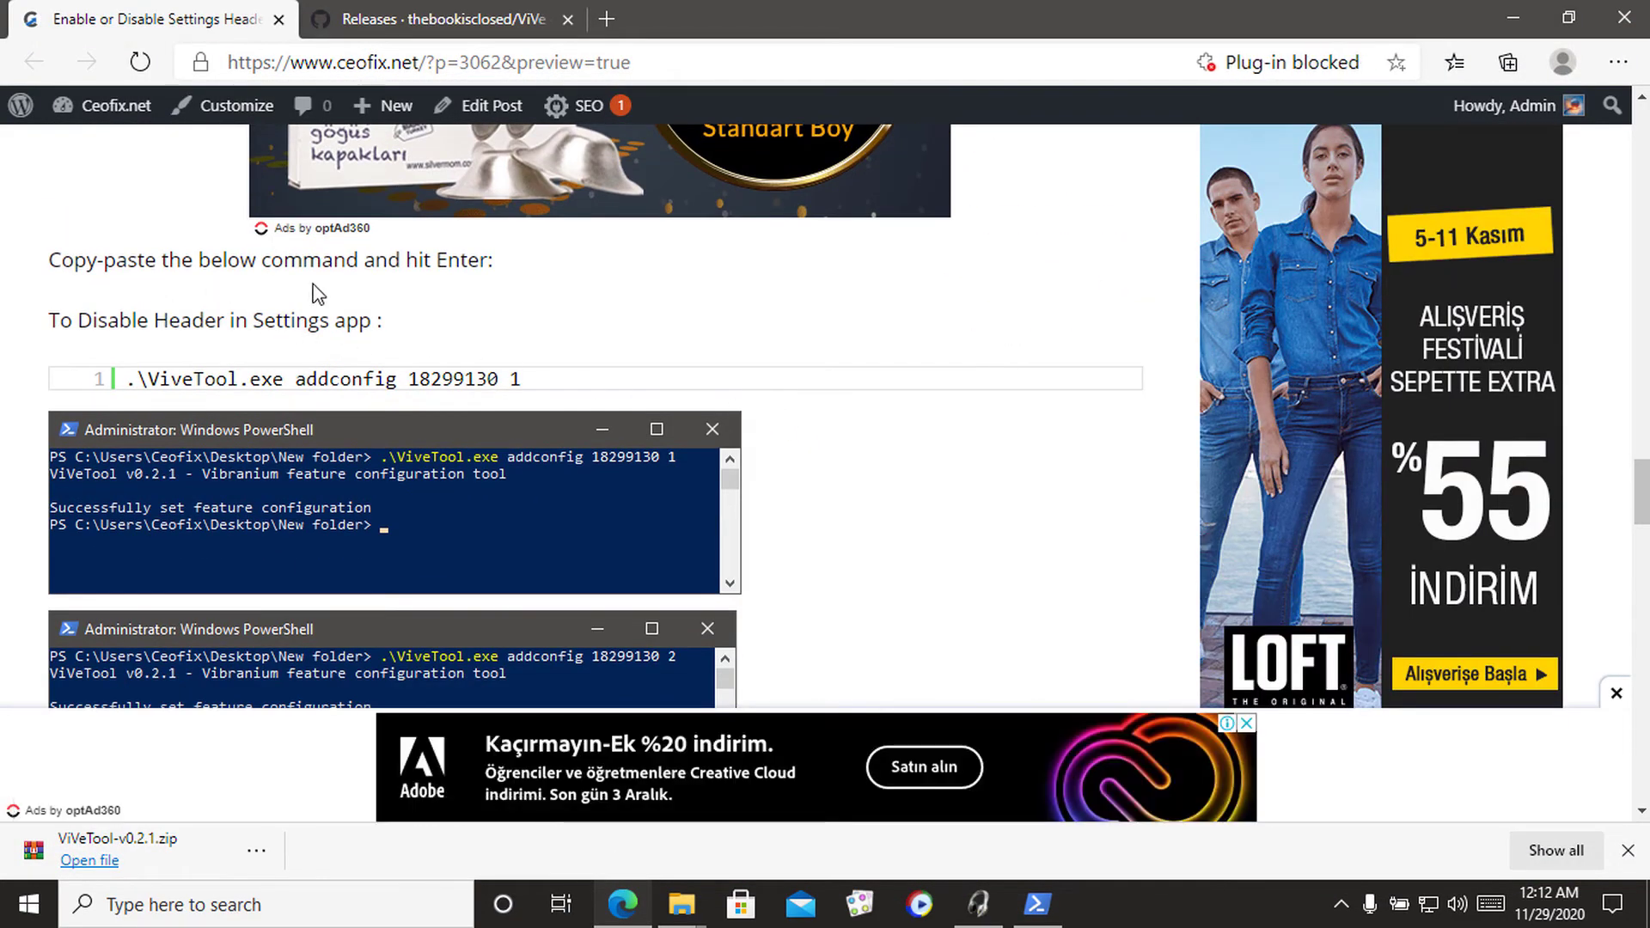
click(1034, 391)
drag(732, 331, 391, 294)
right_click(454, 306)
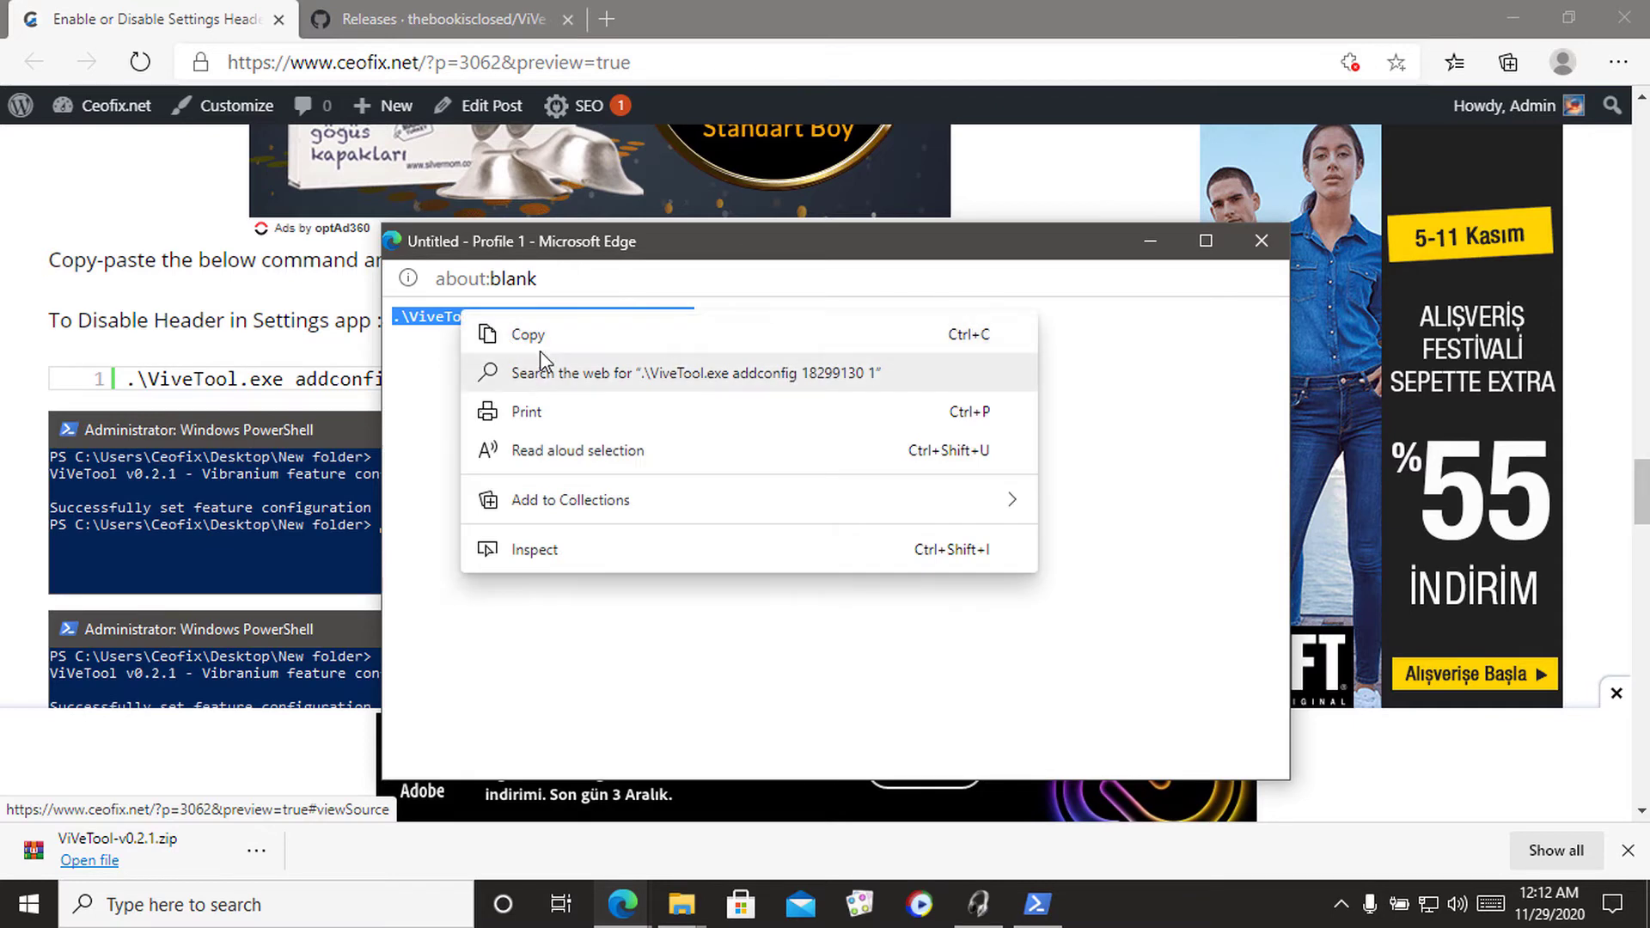
click(541, 342)
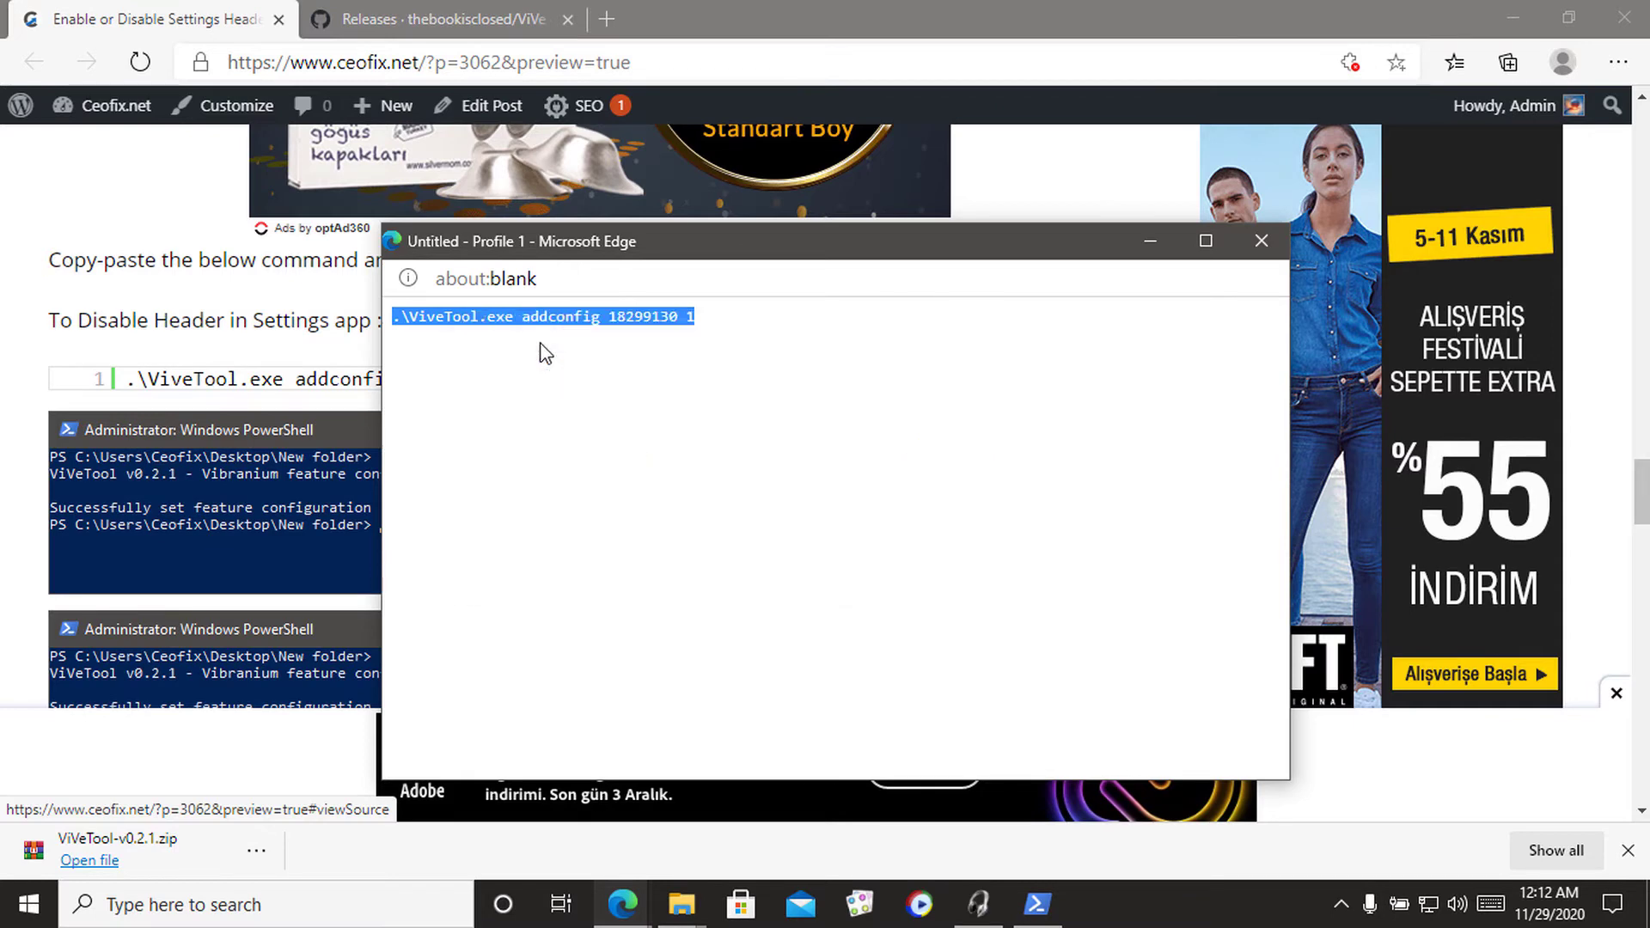
click(1259, 241)
click(1512, 18)
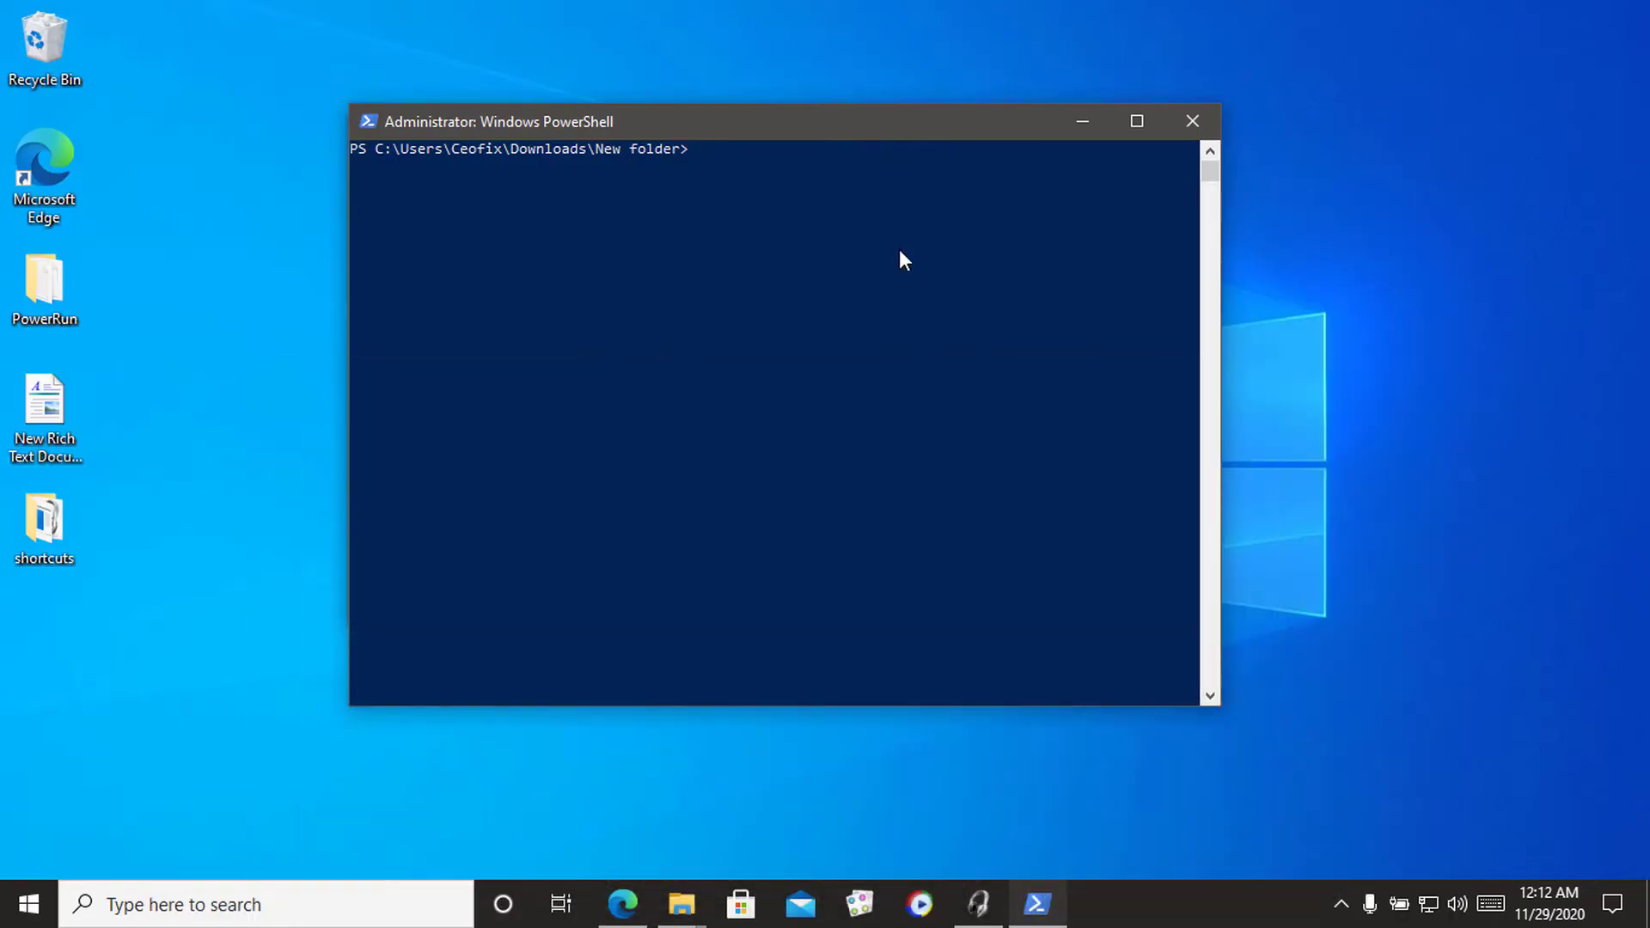
right_click(813, 178)
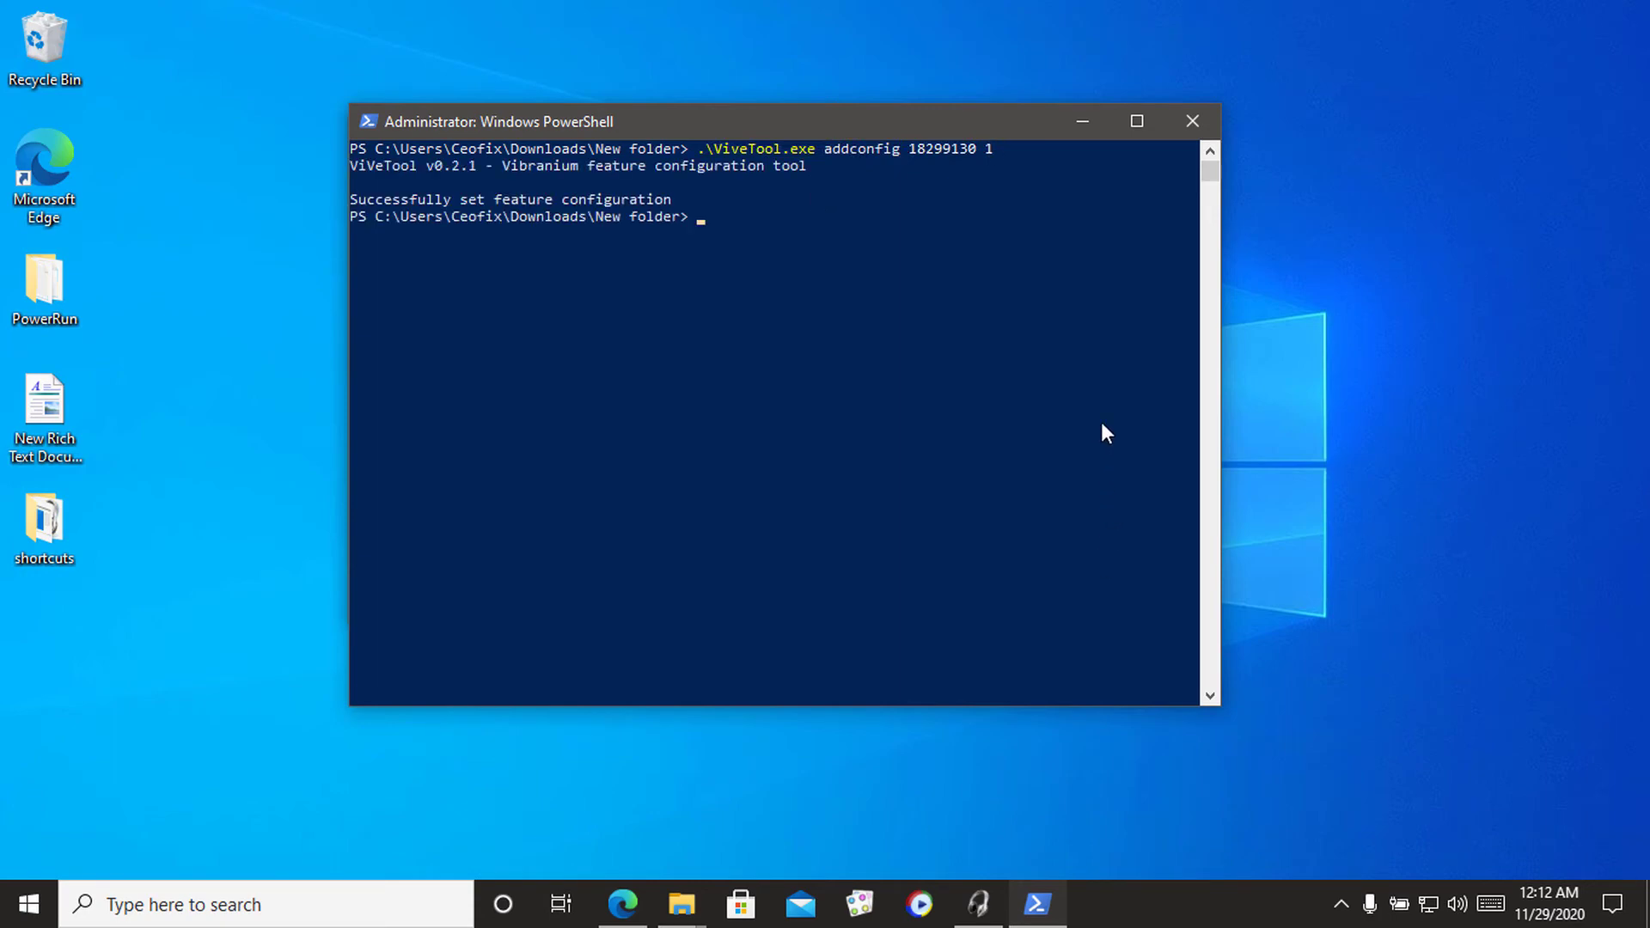
click(1214, 126)
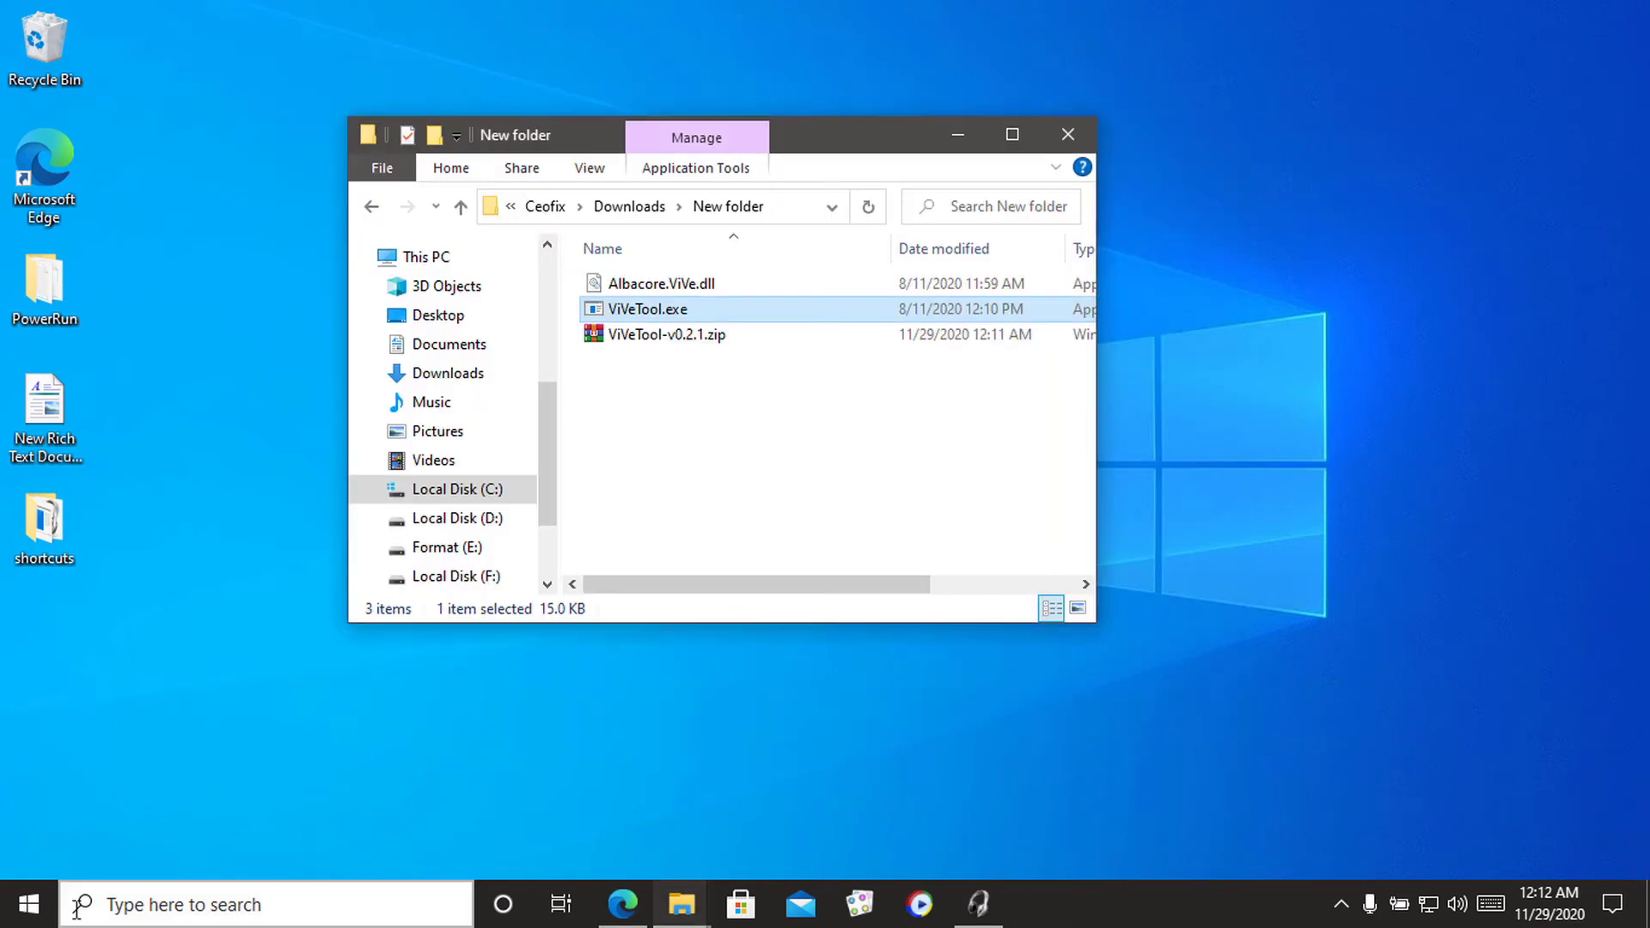
click(28, 916)
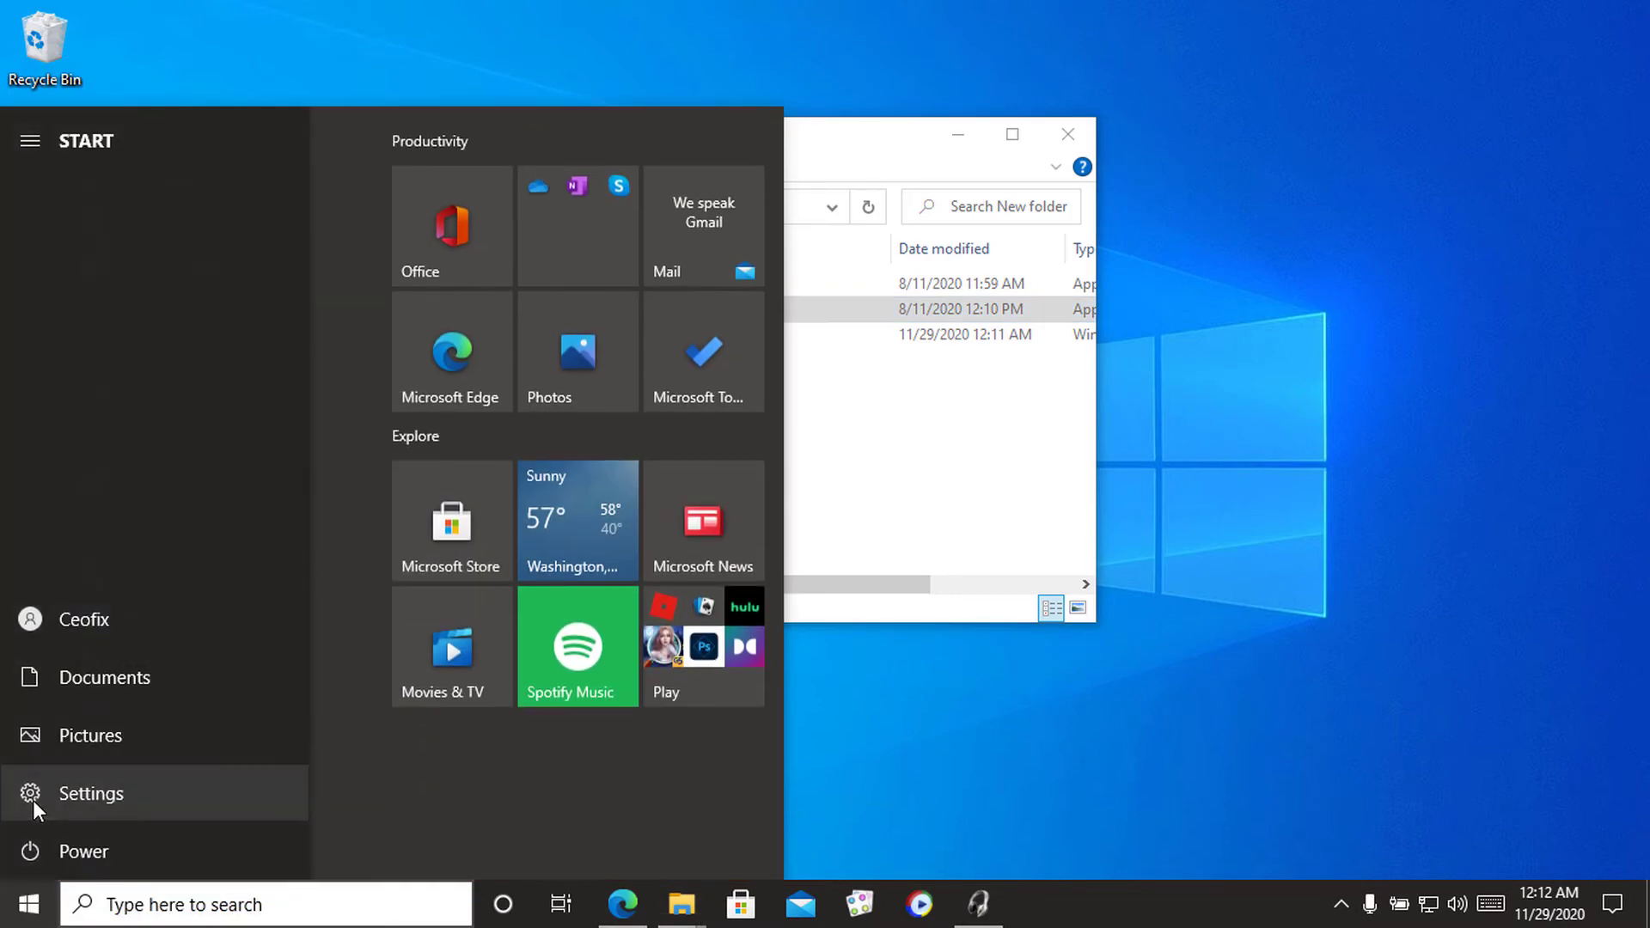
click(33, 797)
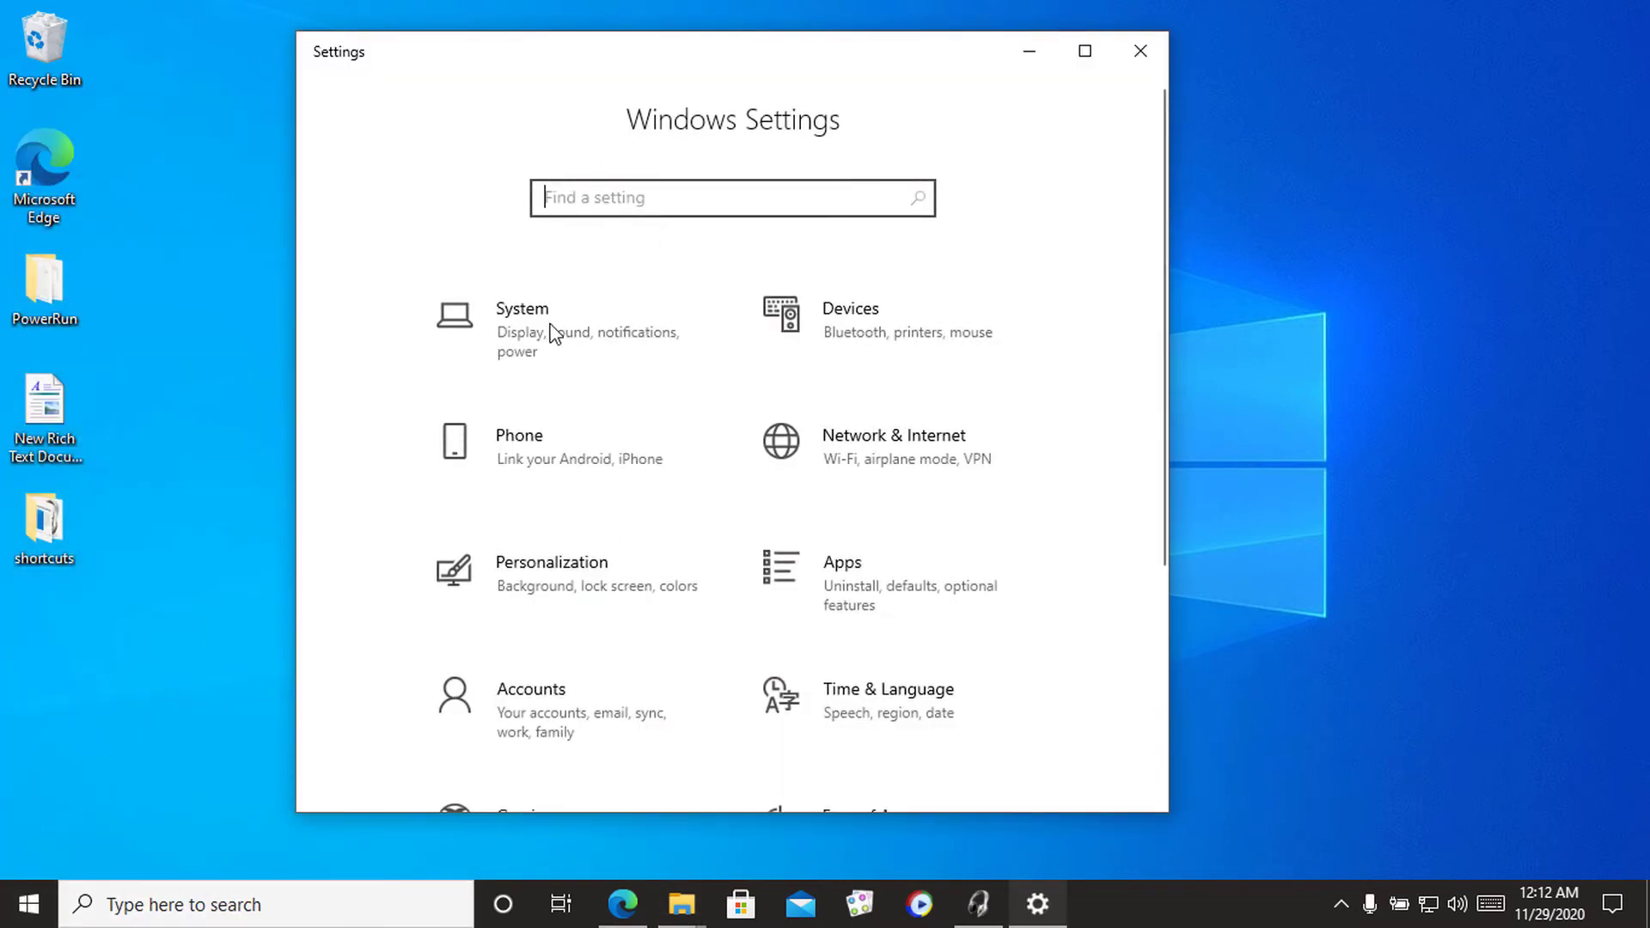
click(1157, 48)
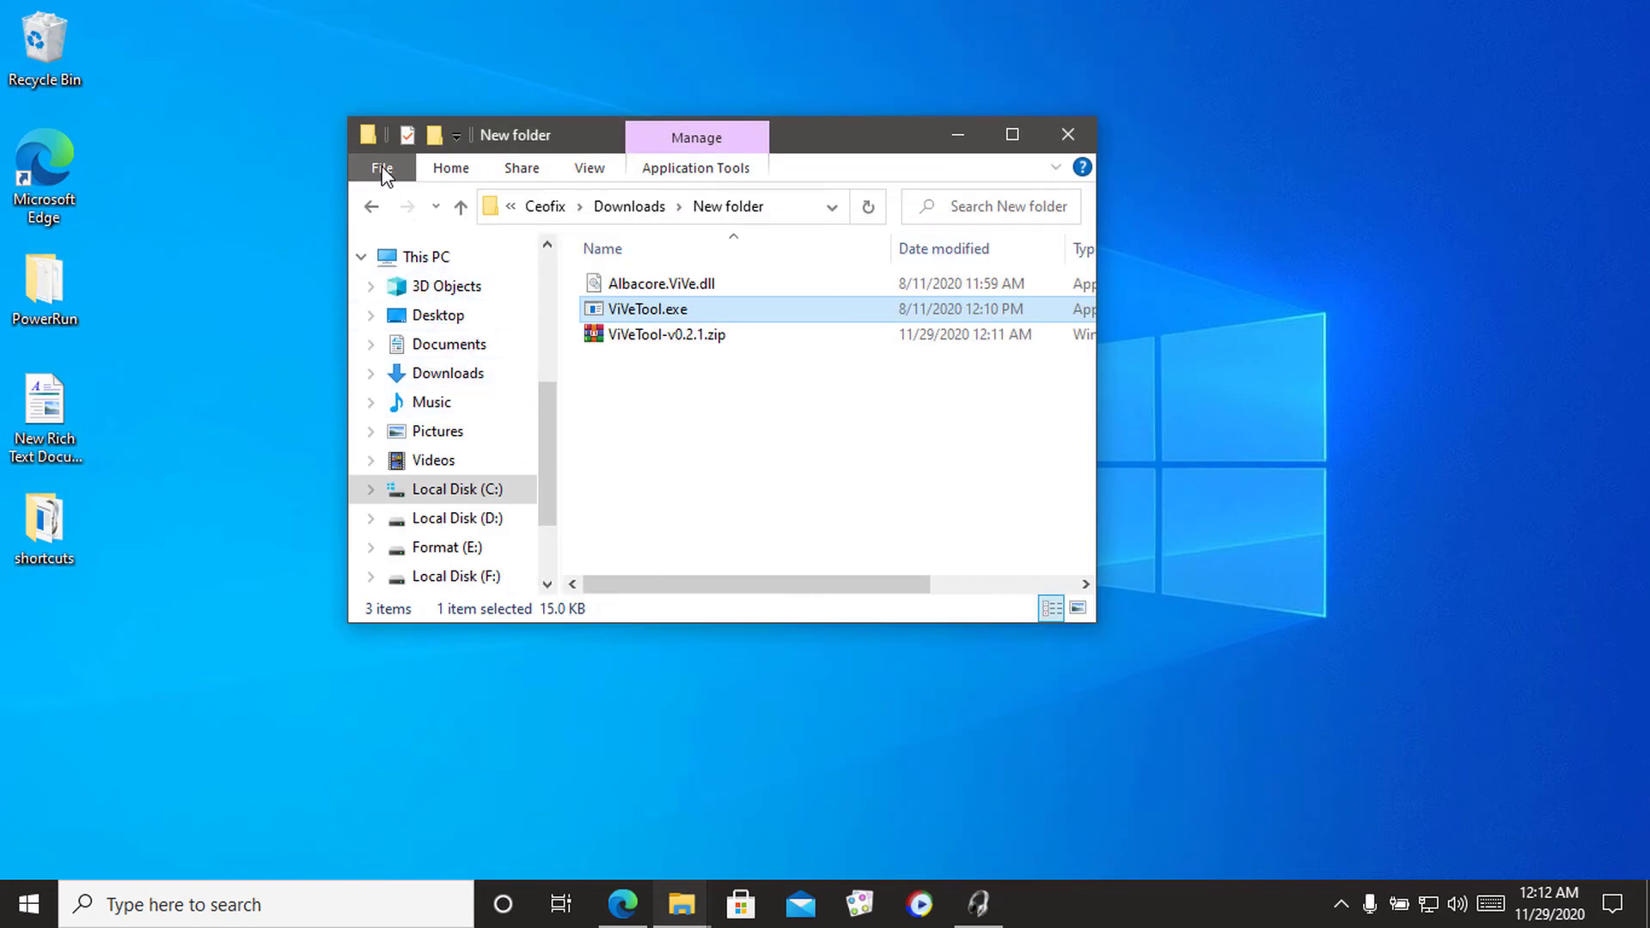
Start a fresh administrator PowerShell in New folder, then bring the Edge article back.
click(382, 168)
mouse_move(450, 266)
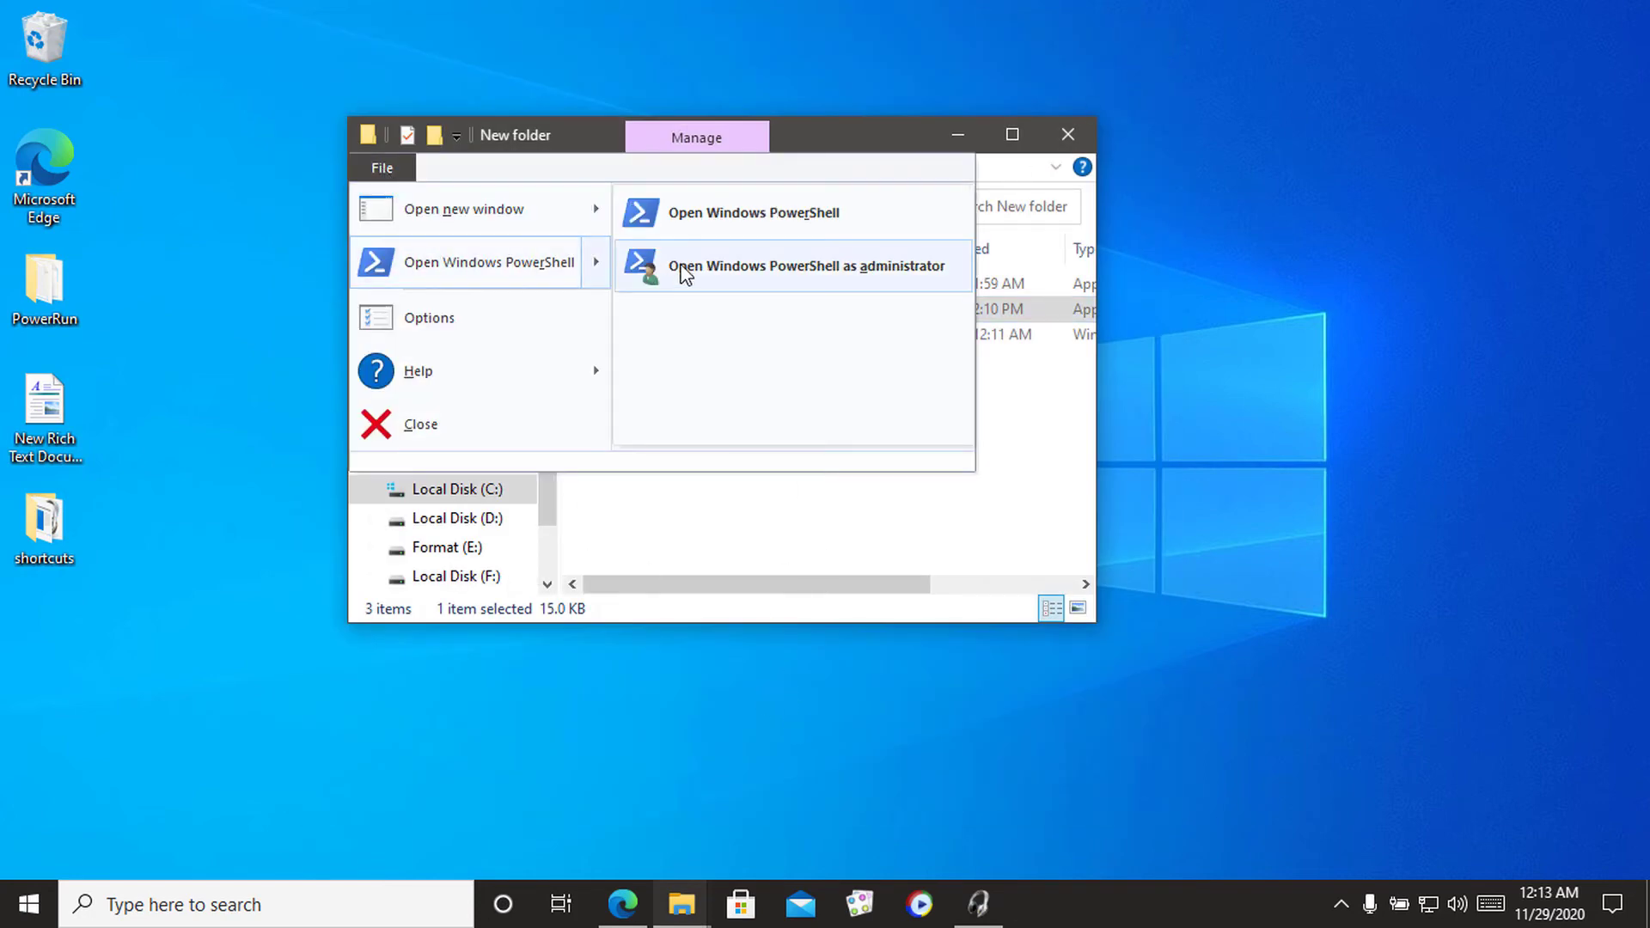
click(687, 268)
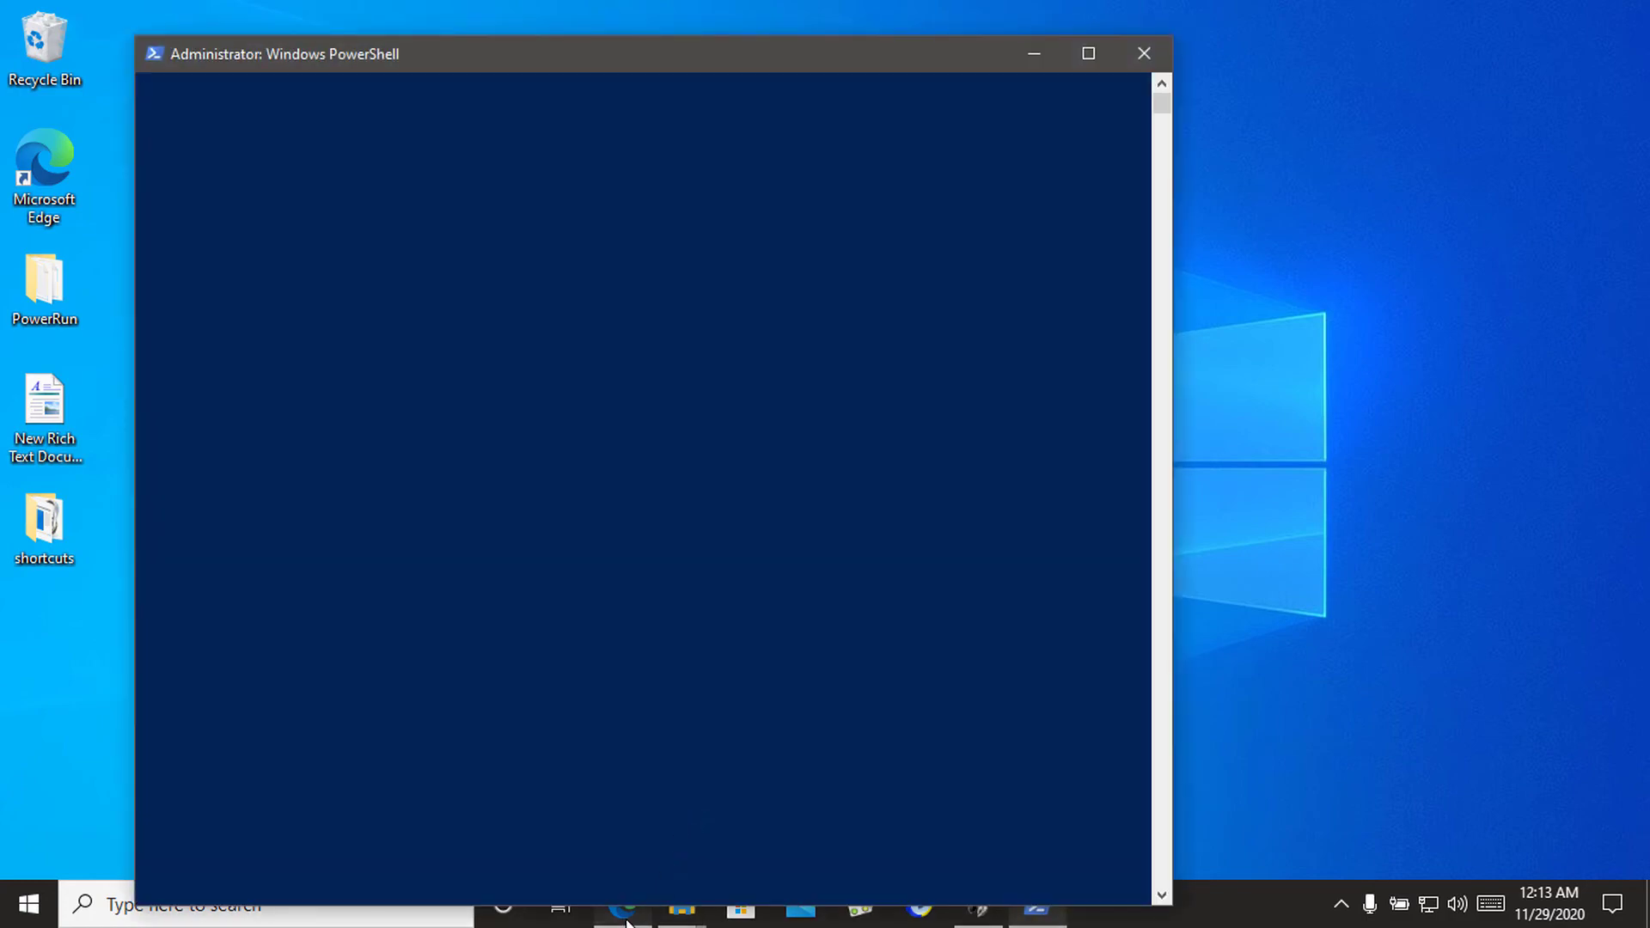
click(625, 911)
Copy the 'To Enable Header' command '.\ViveTool.exe addconfig 18299130 2' from its plain-text popup.
scroll(564, 590, down, 3)
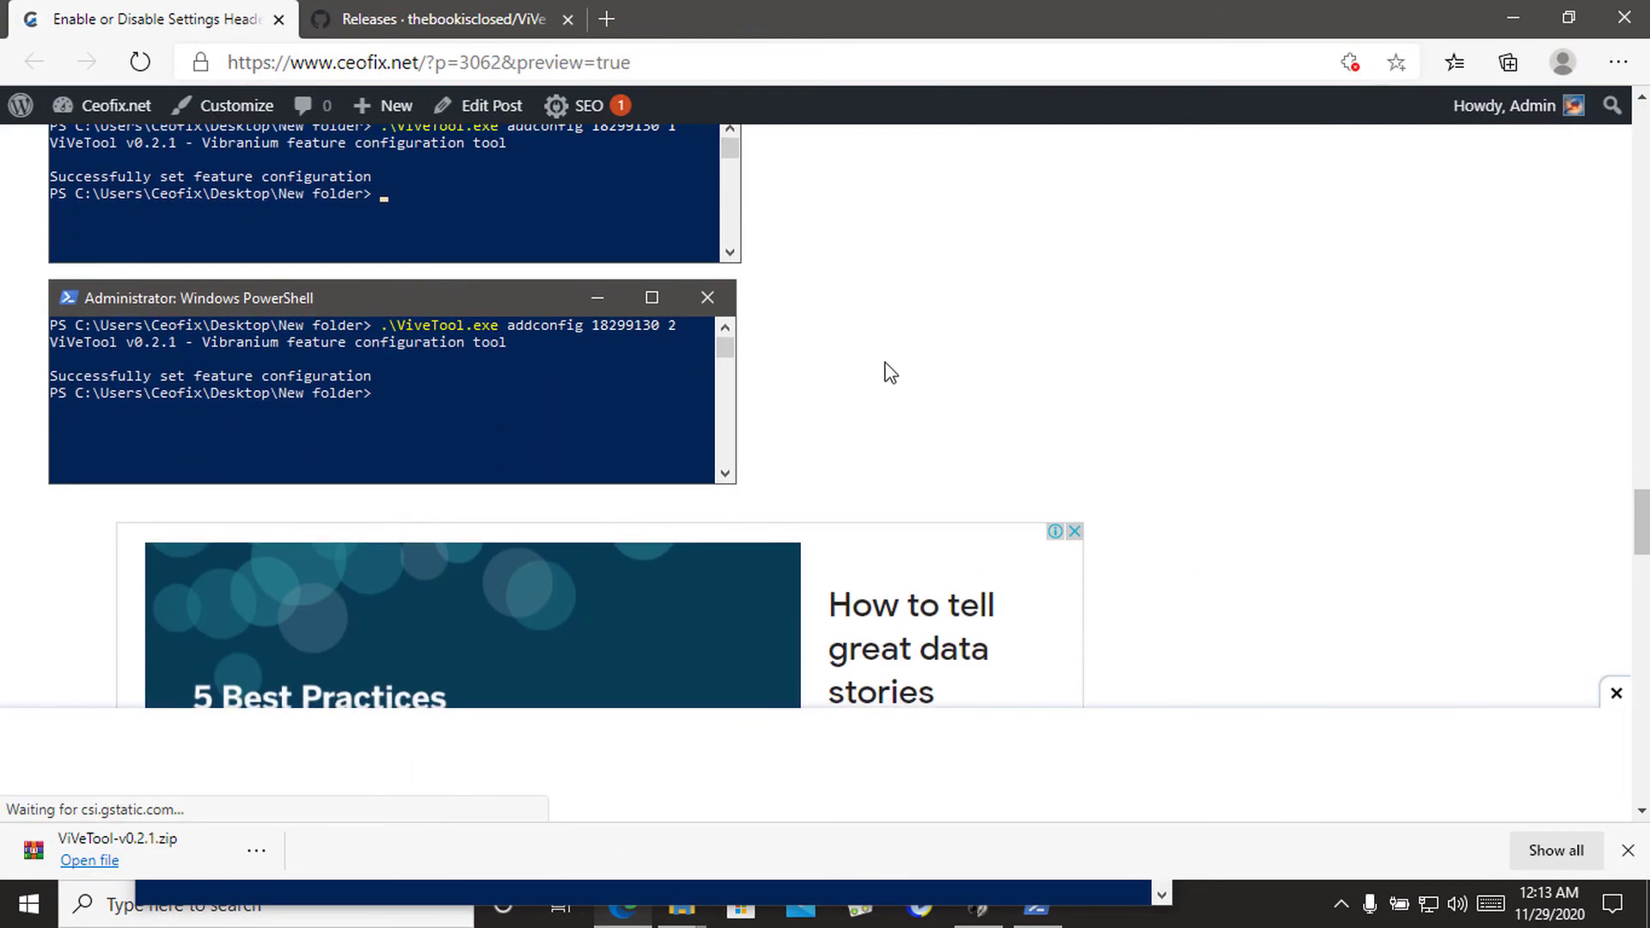
scroll(838, 349, up, 3)
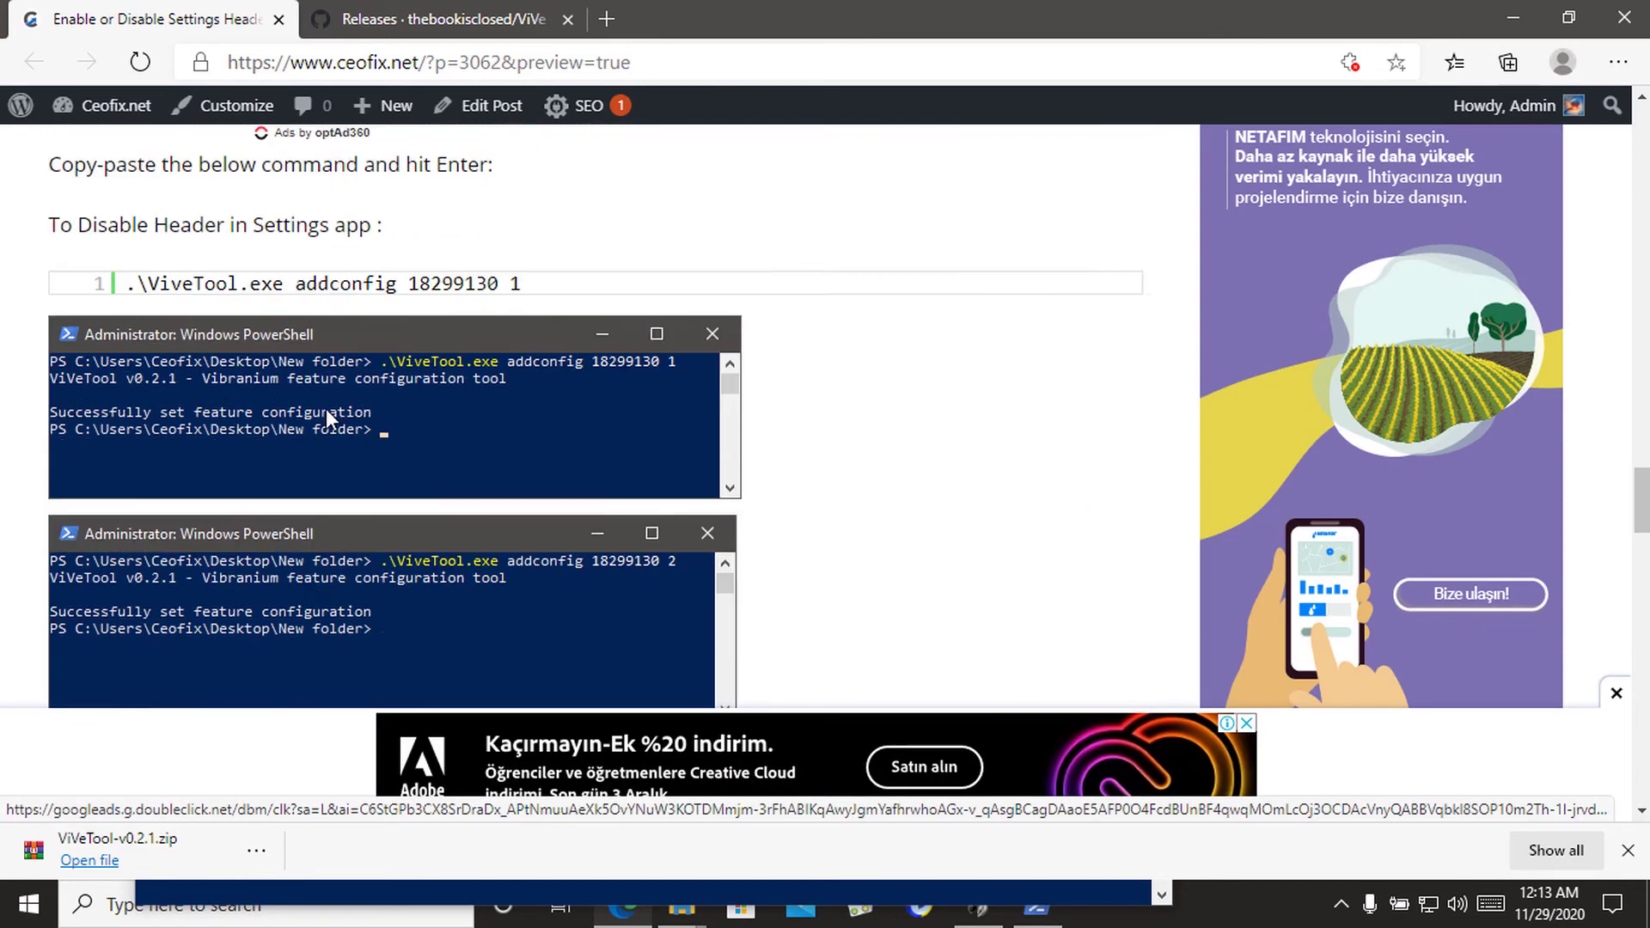
scroll(332, 420, down, 6)
scroll(337, 427, down, 3)
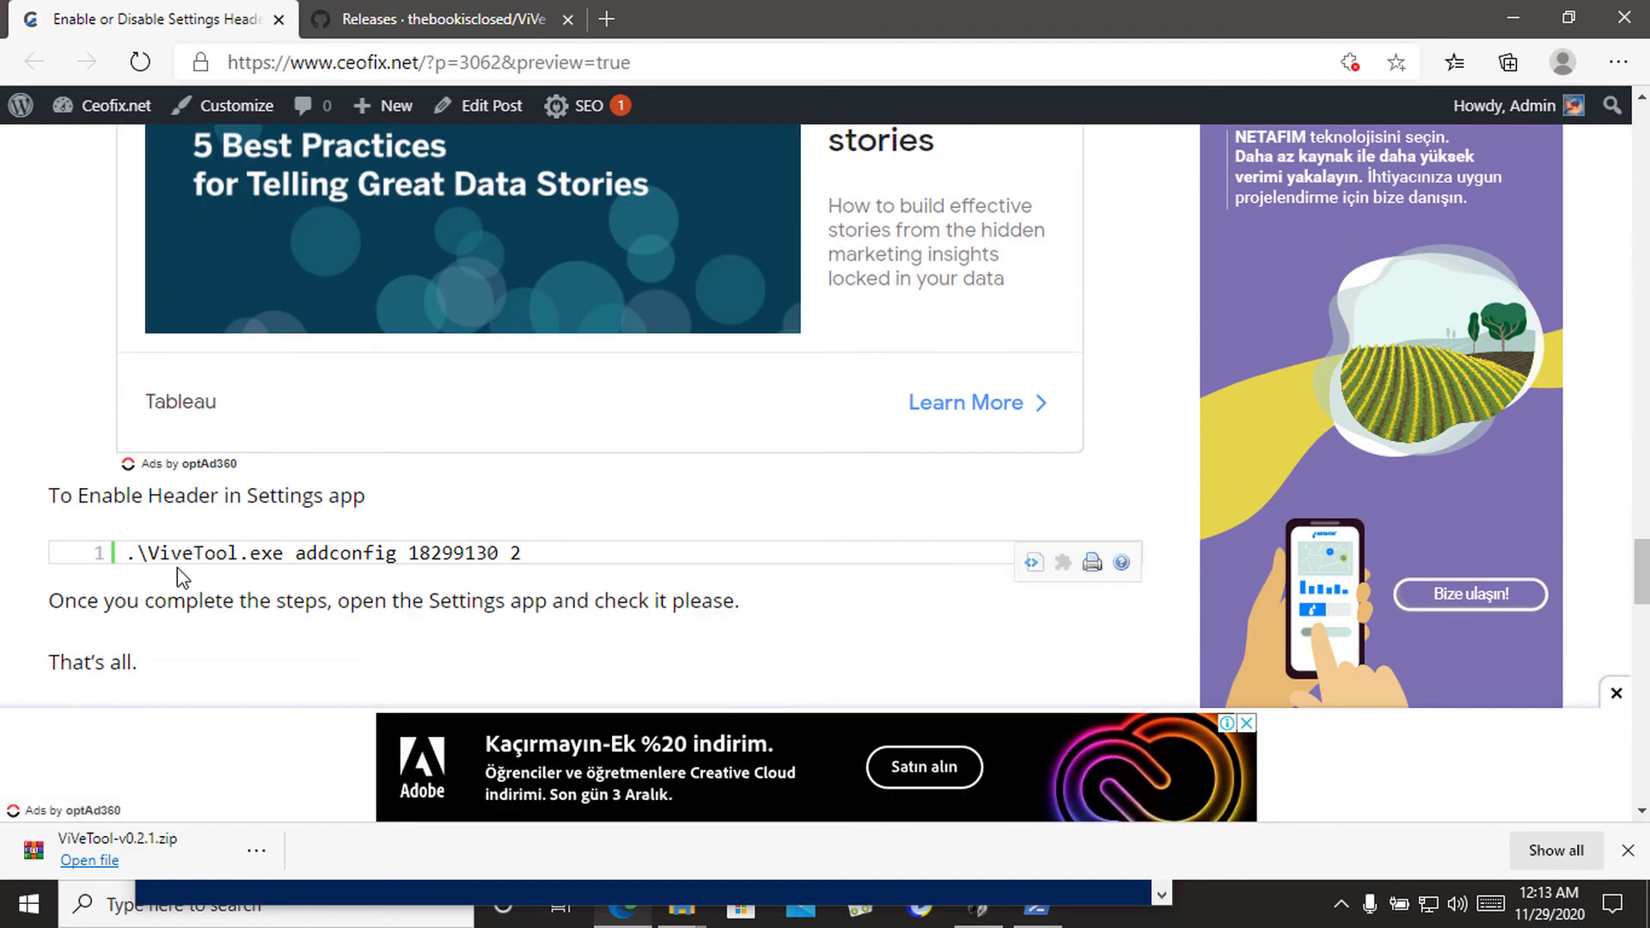
click(1031, 557)
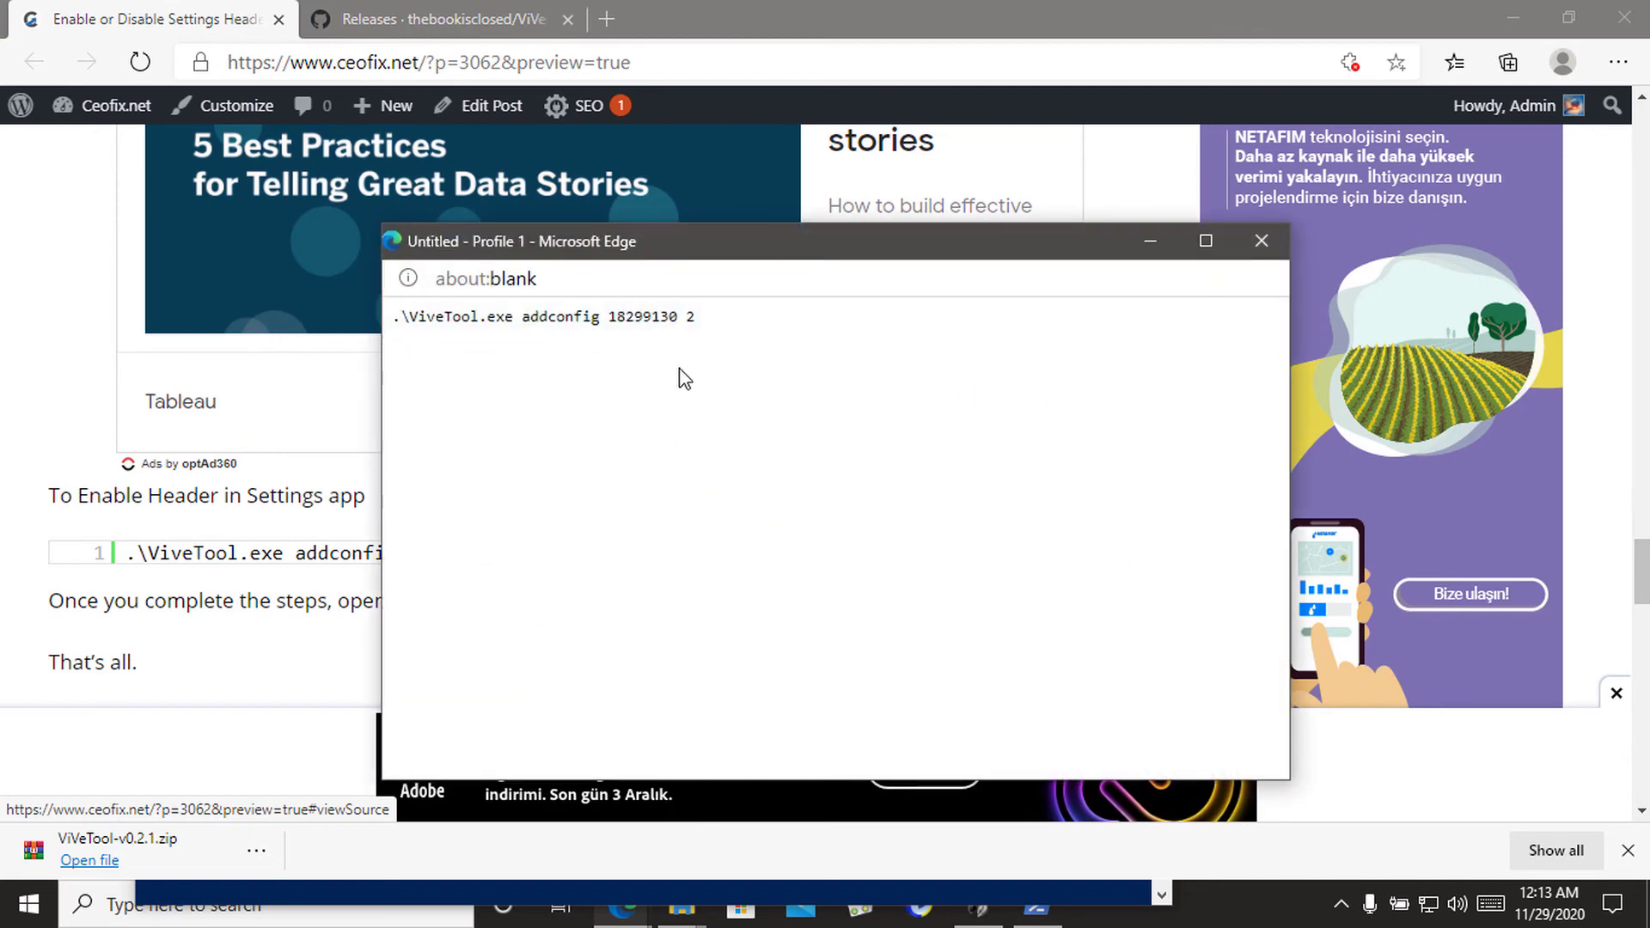
drag(696, 317, 405, 317)
key(ctrl+c)
right_click(408, 318)
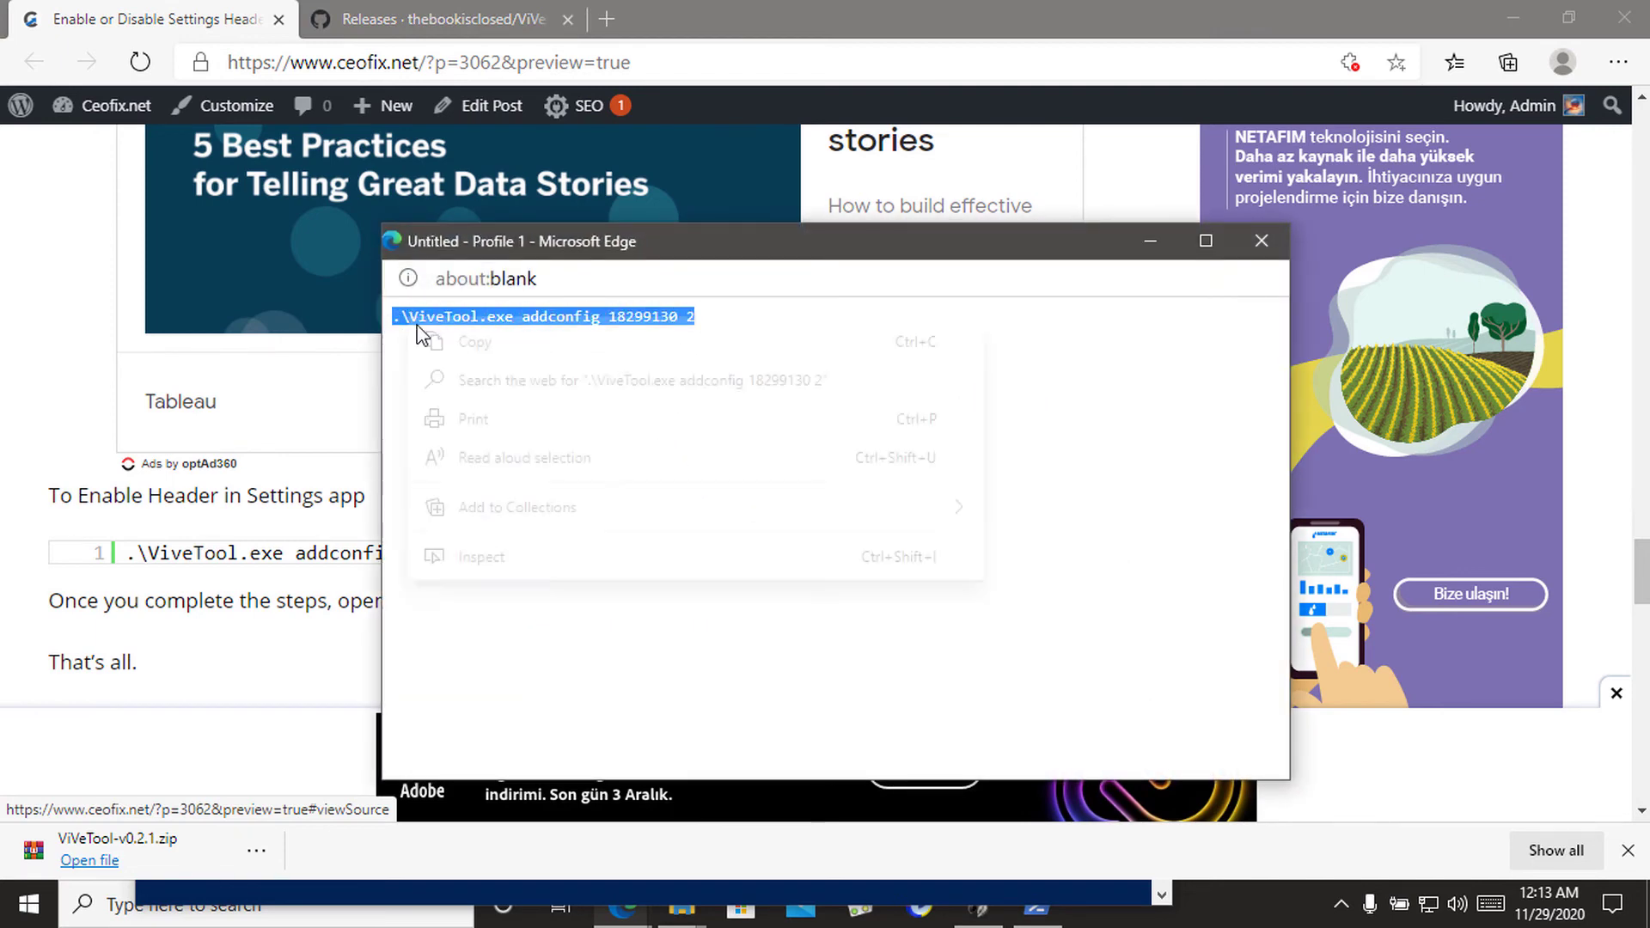
click(463, 348)
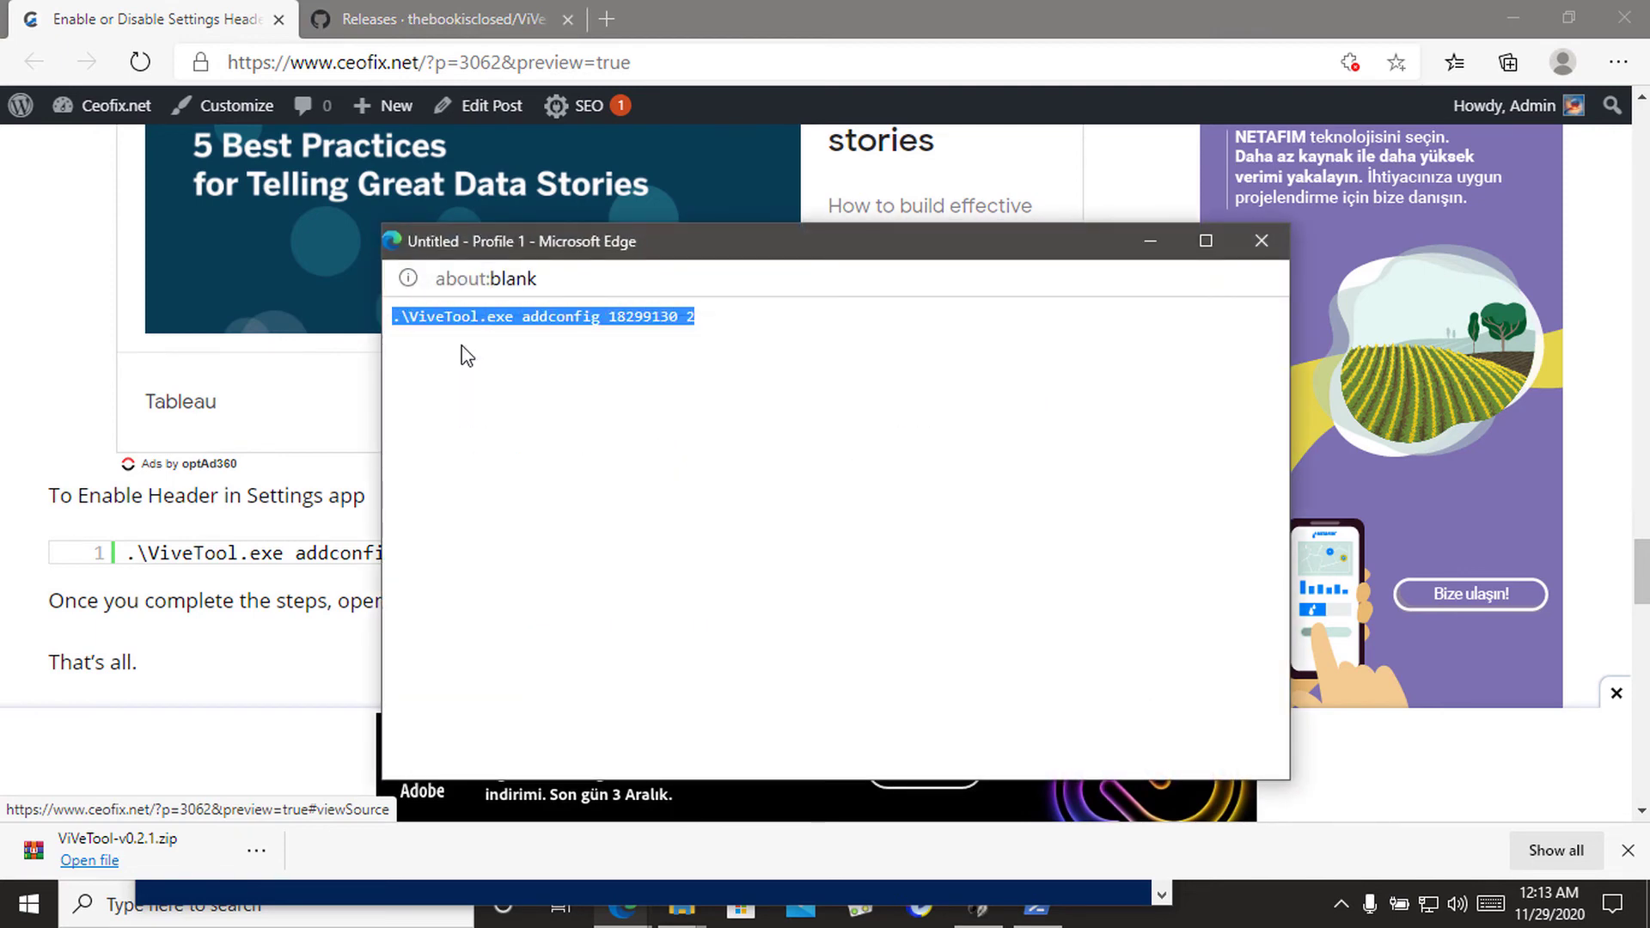
click(1262, 239)
Paste and run '.\ViveTool.exe addconfig 18299130 2' in PowerShell, getting the success message.
click(1514, 18)
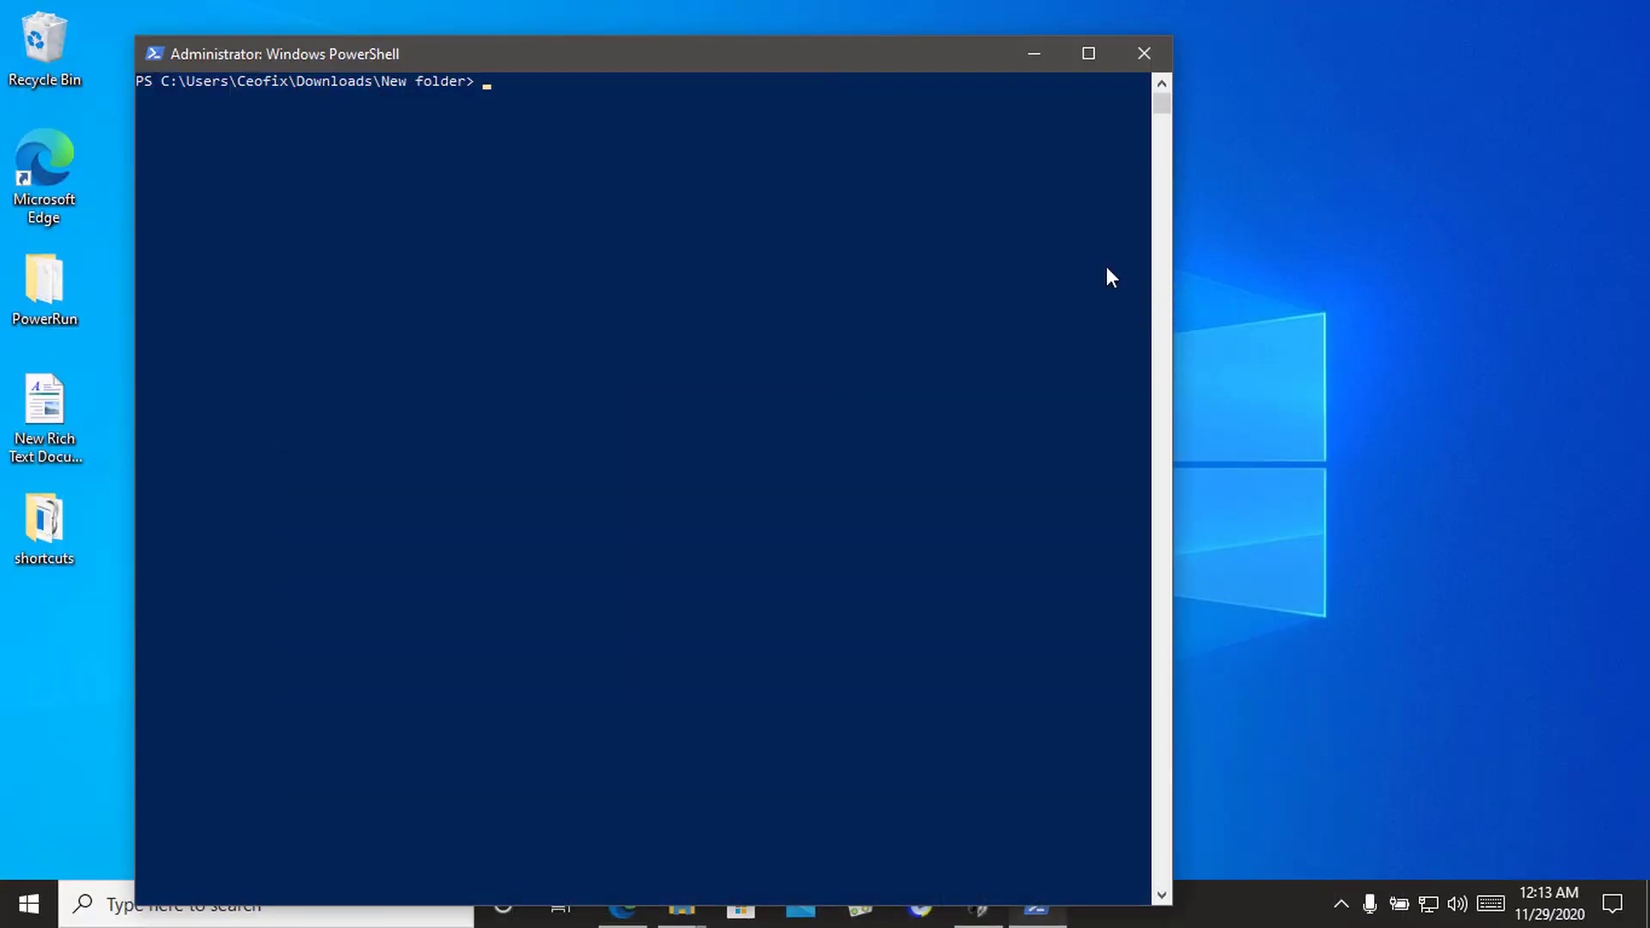
right_click(904, 220)
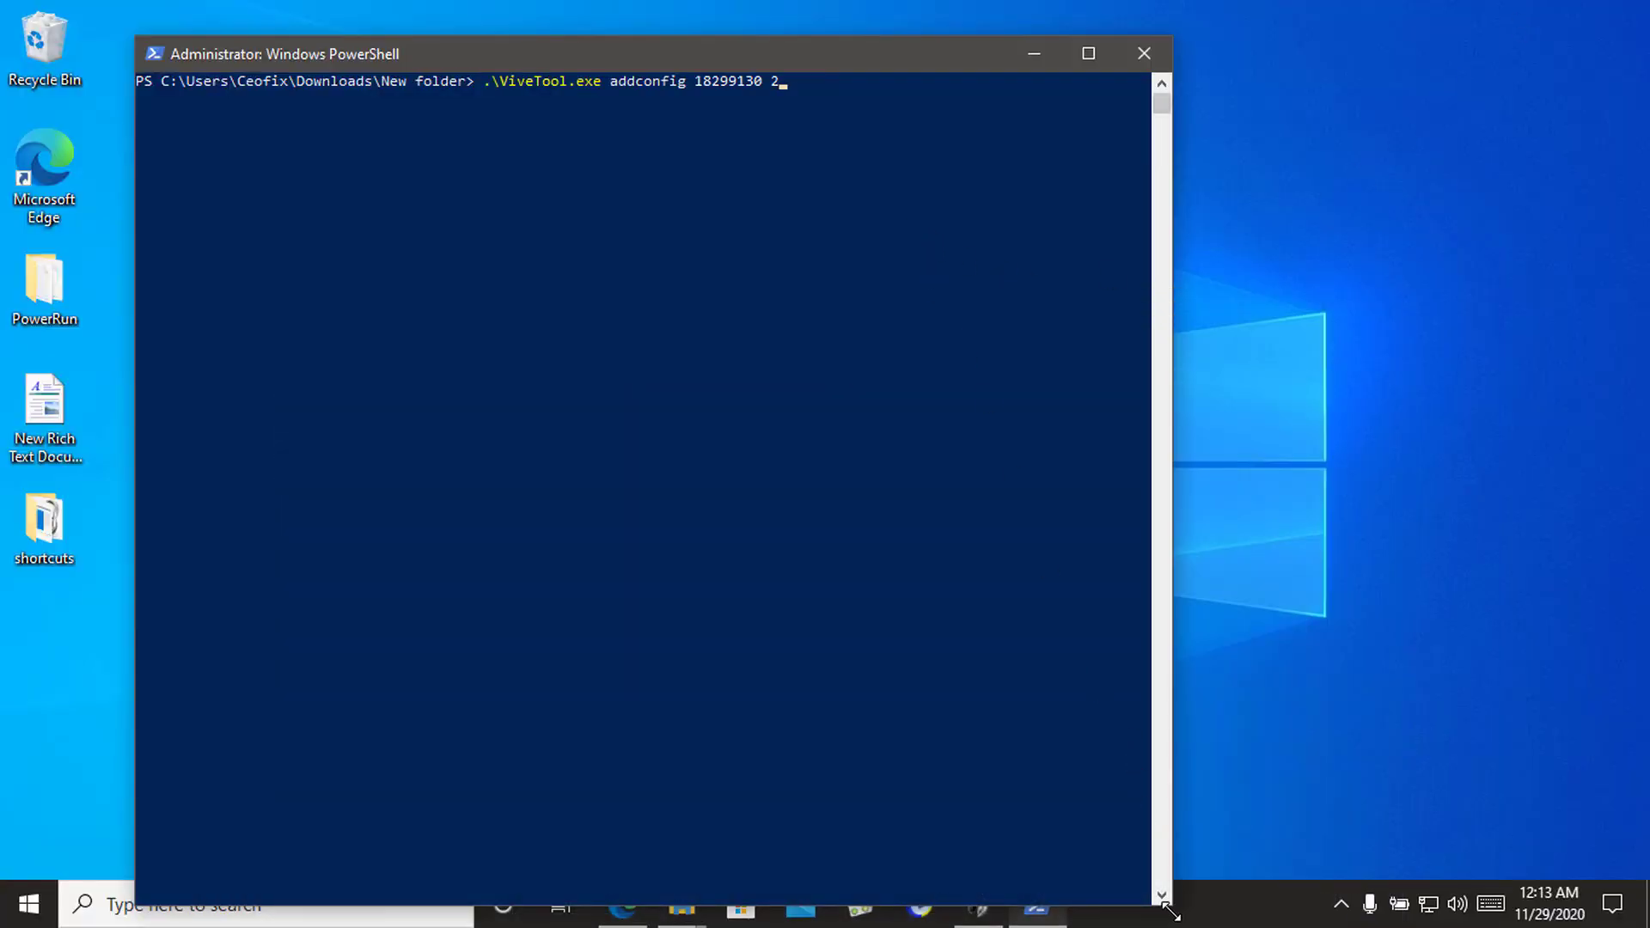
drag(1170, 912, 1041, 307)
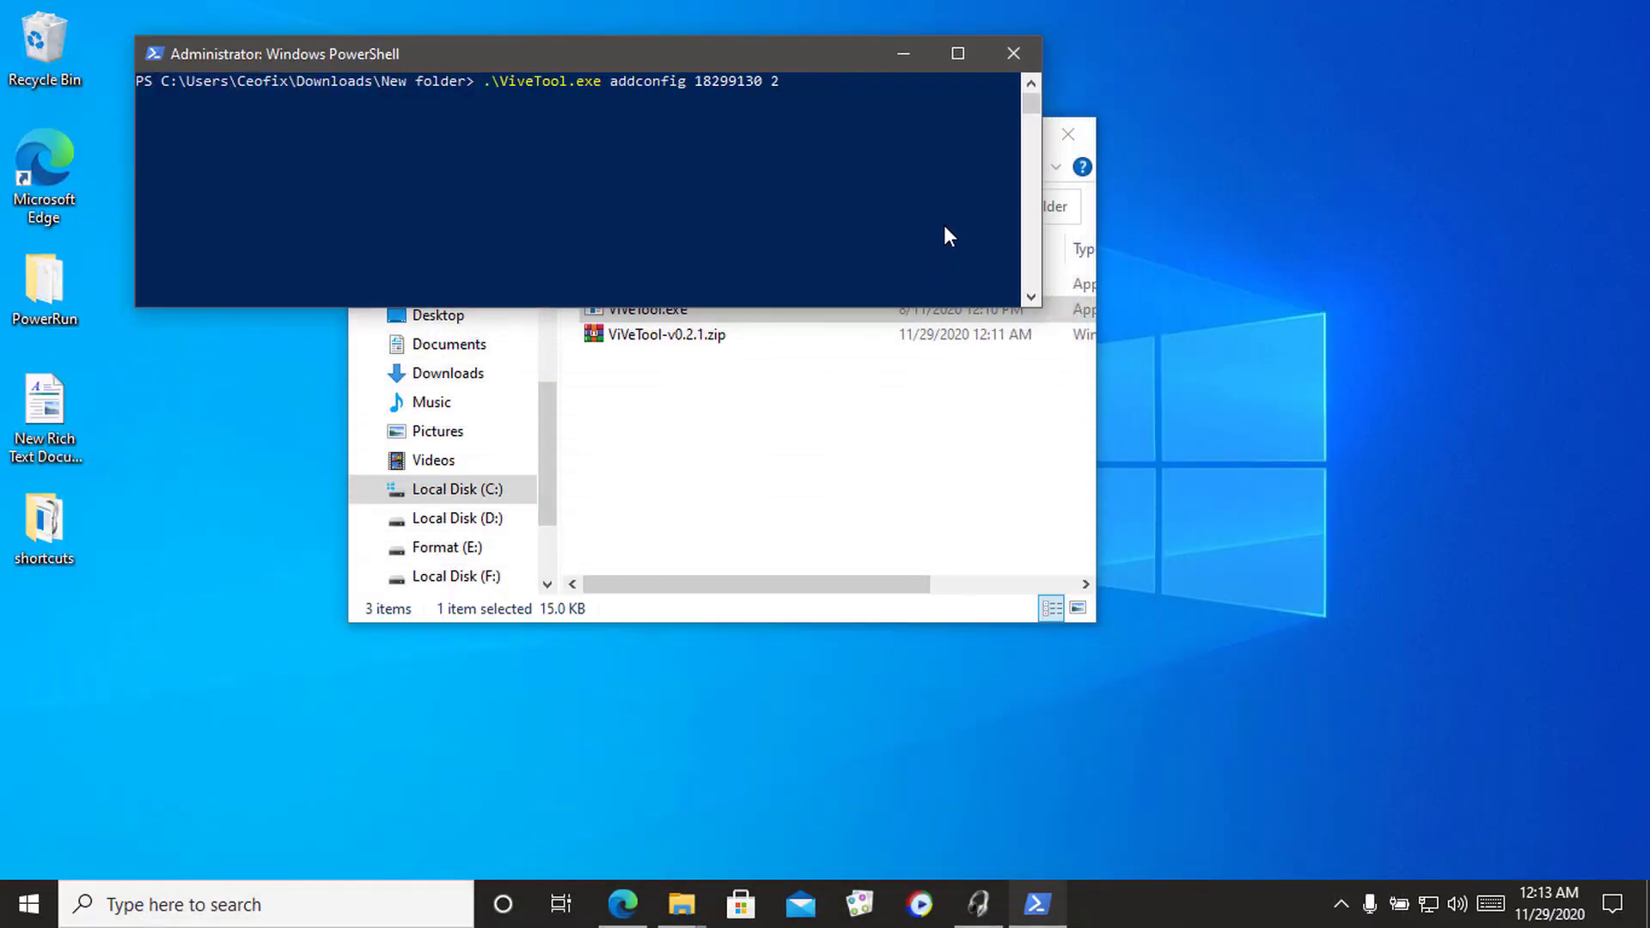
key(Return)
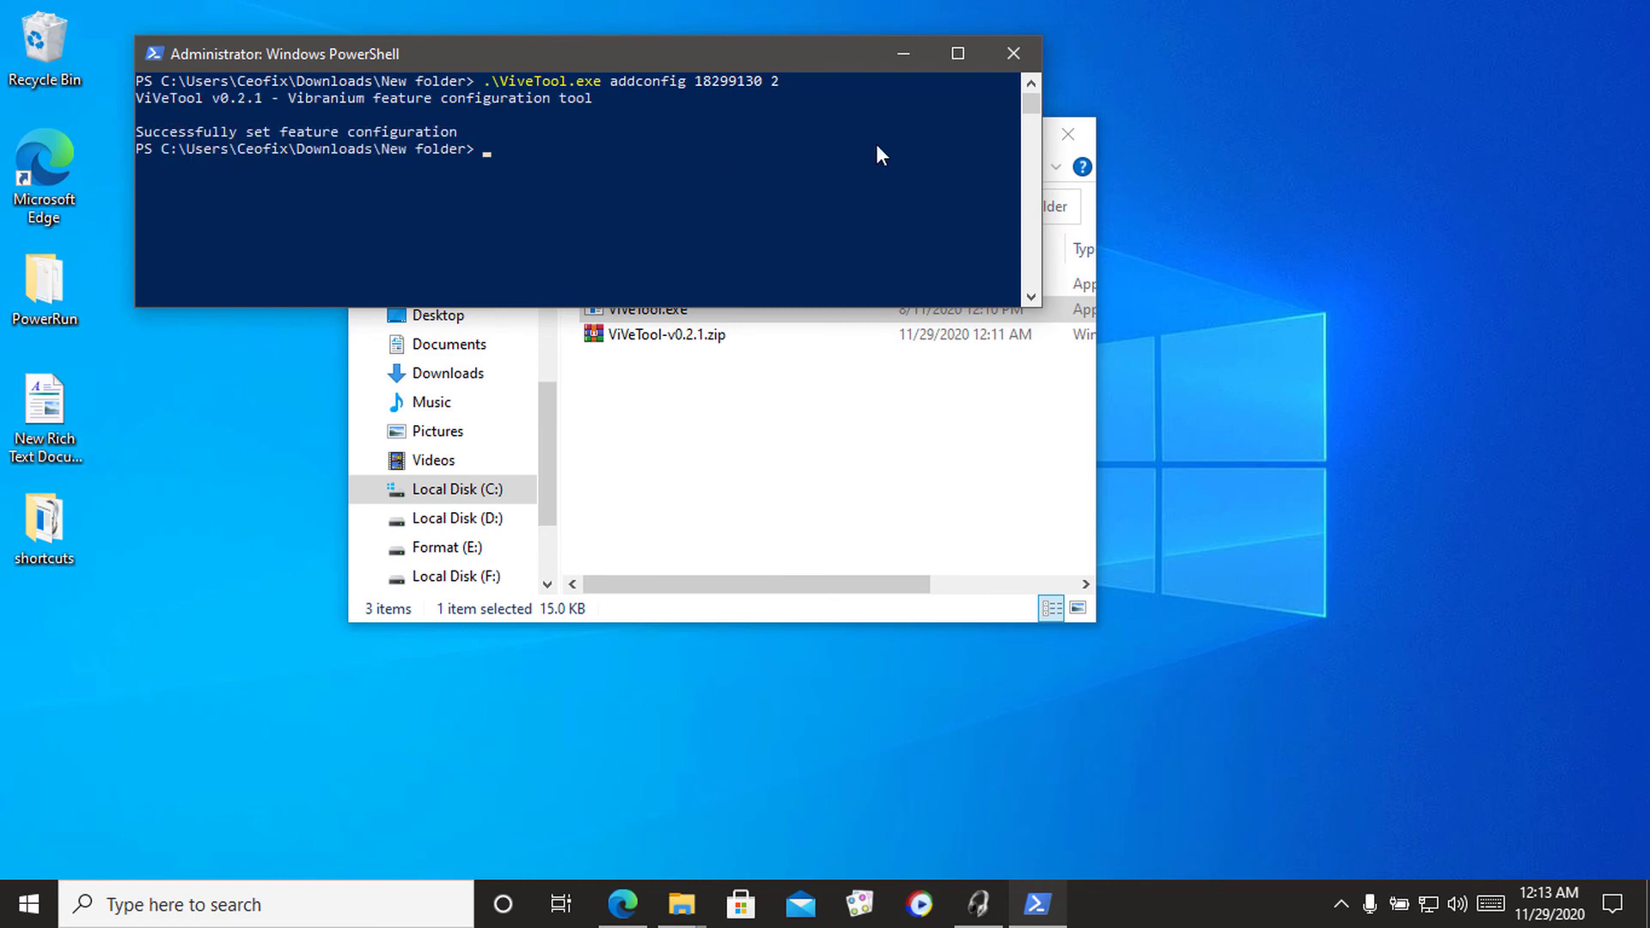
click(1011, 55)
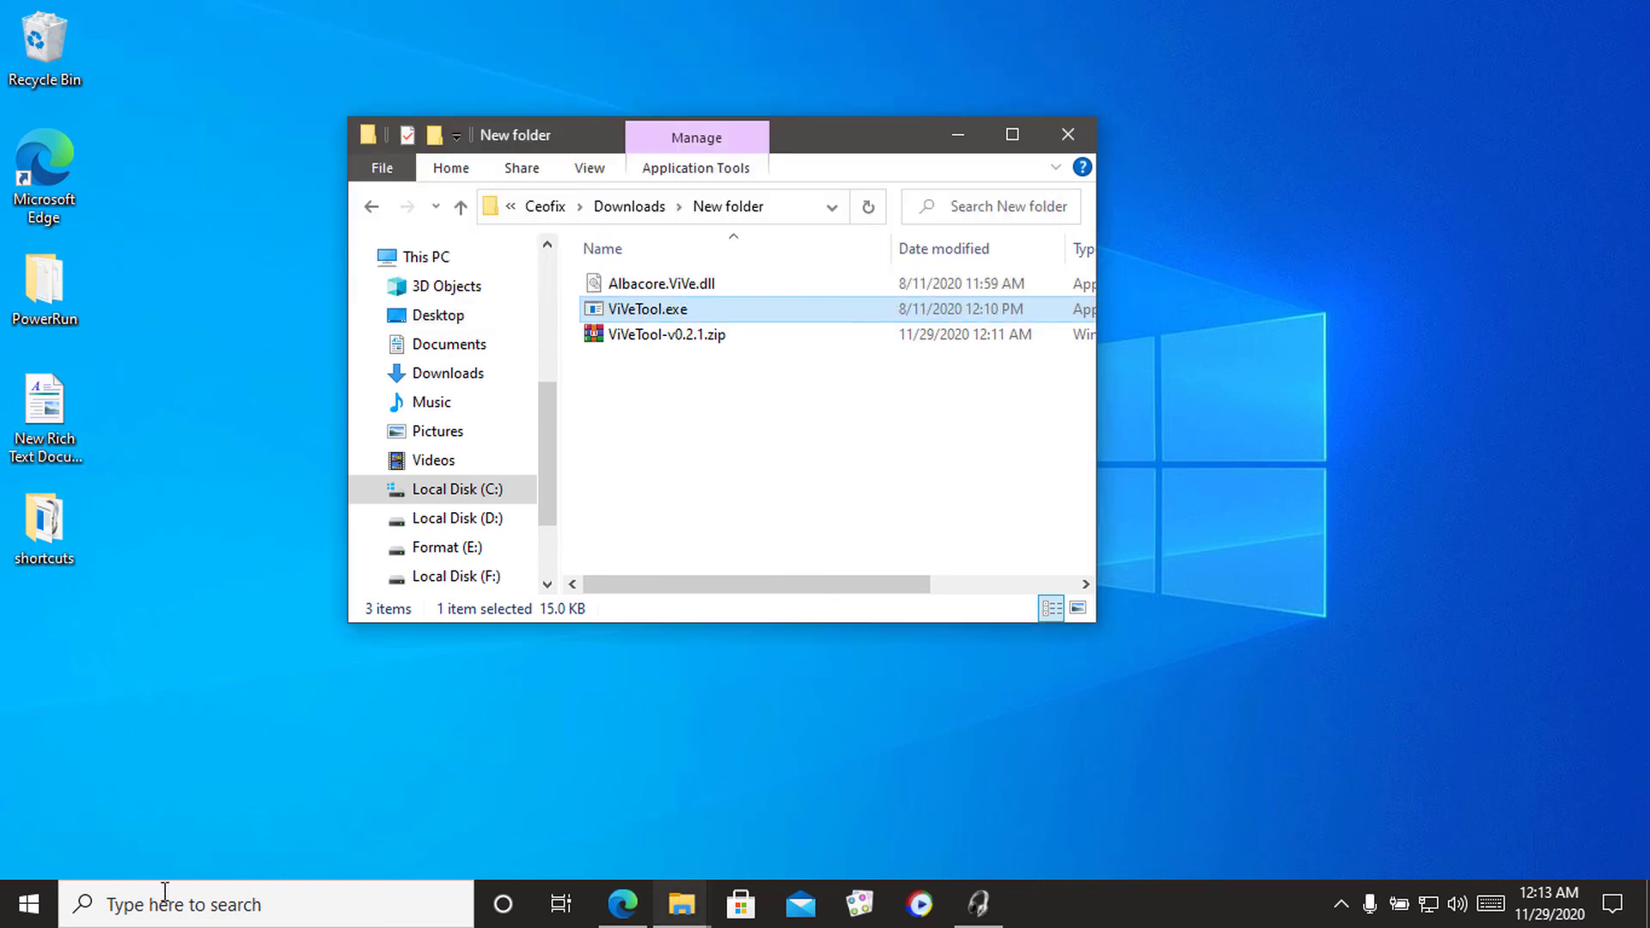
click(43, 914)
click(17, 787)
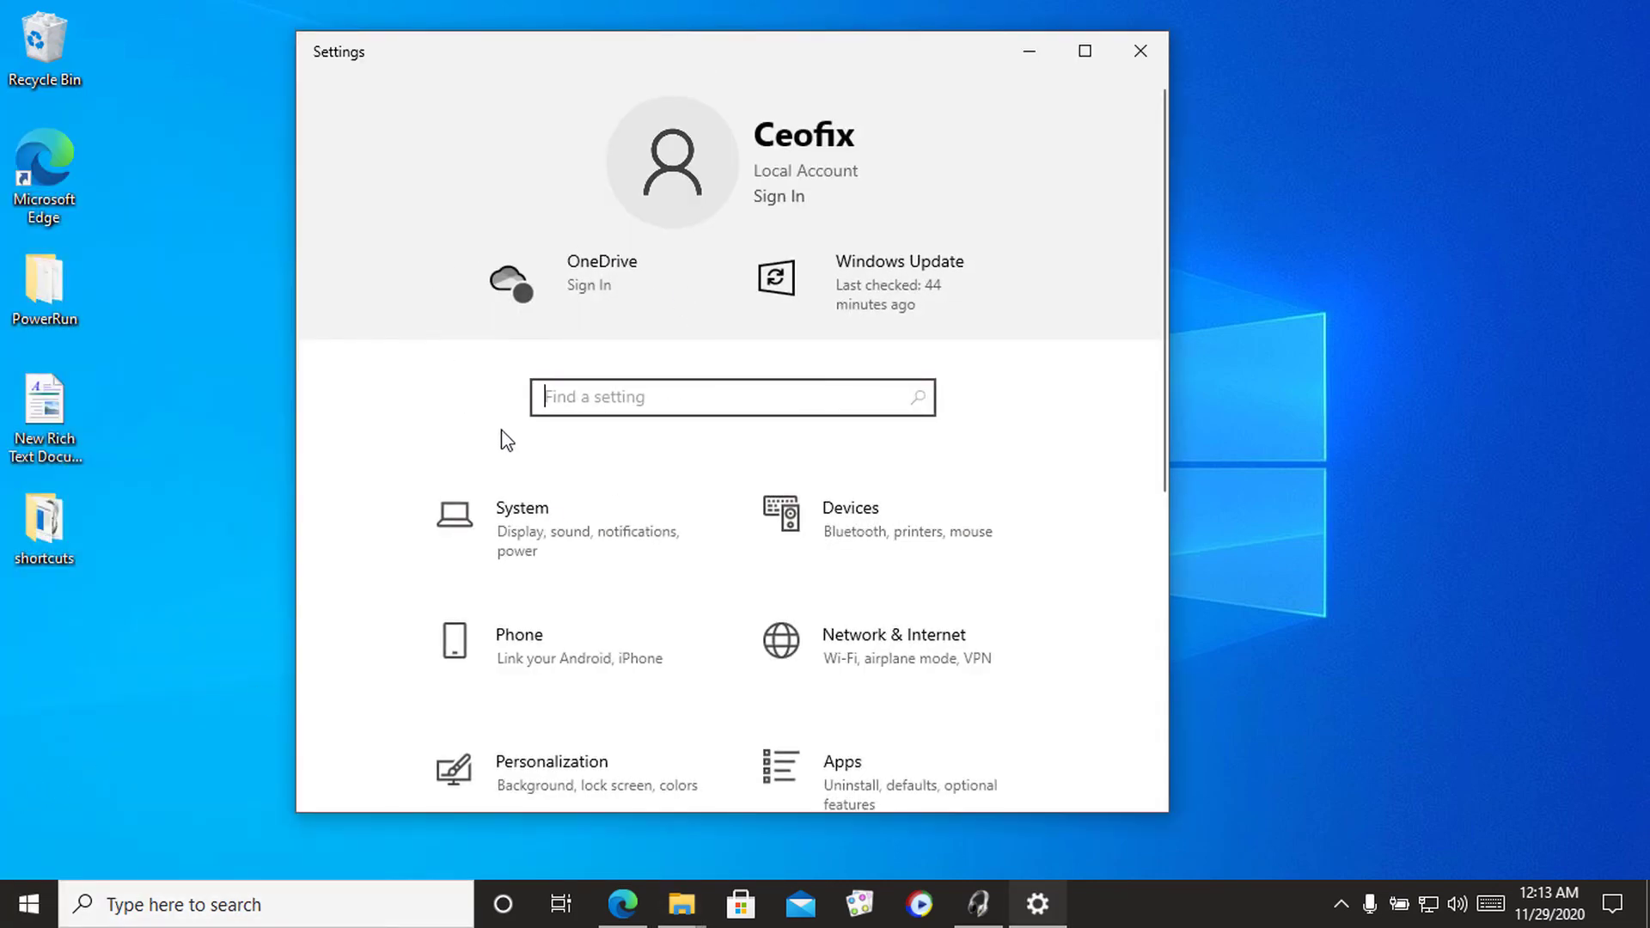
click(1149, 47)
Close the New folder File Explorer window.
click(1067, 134)
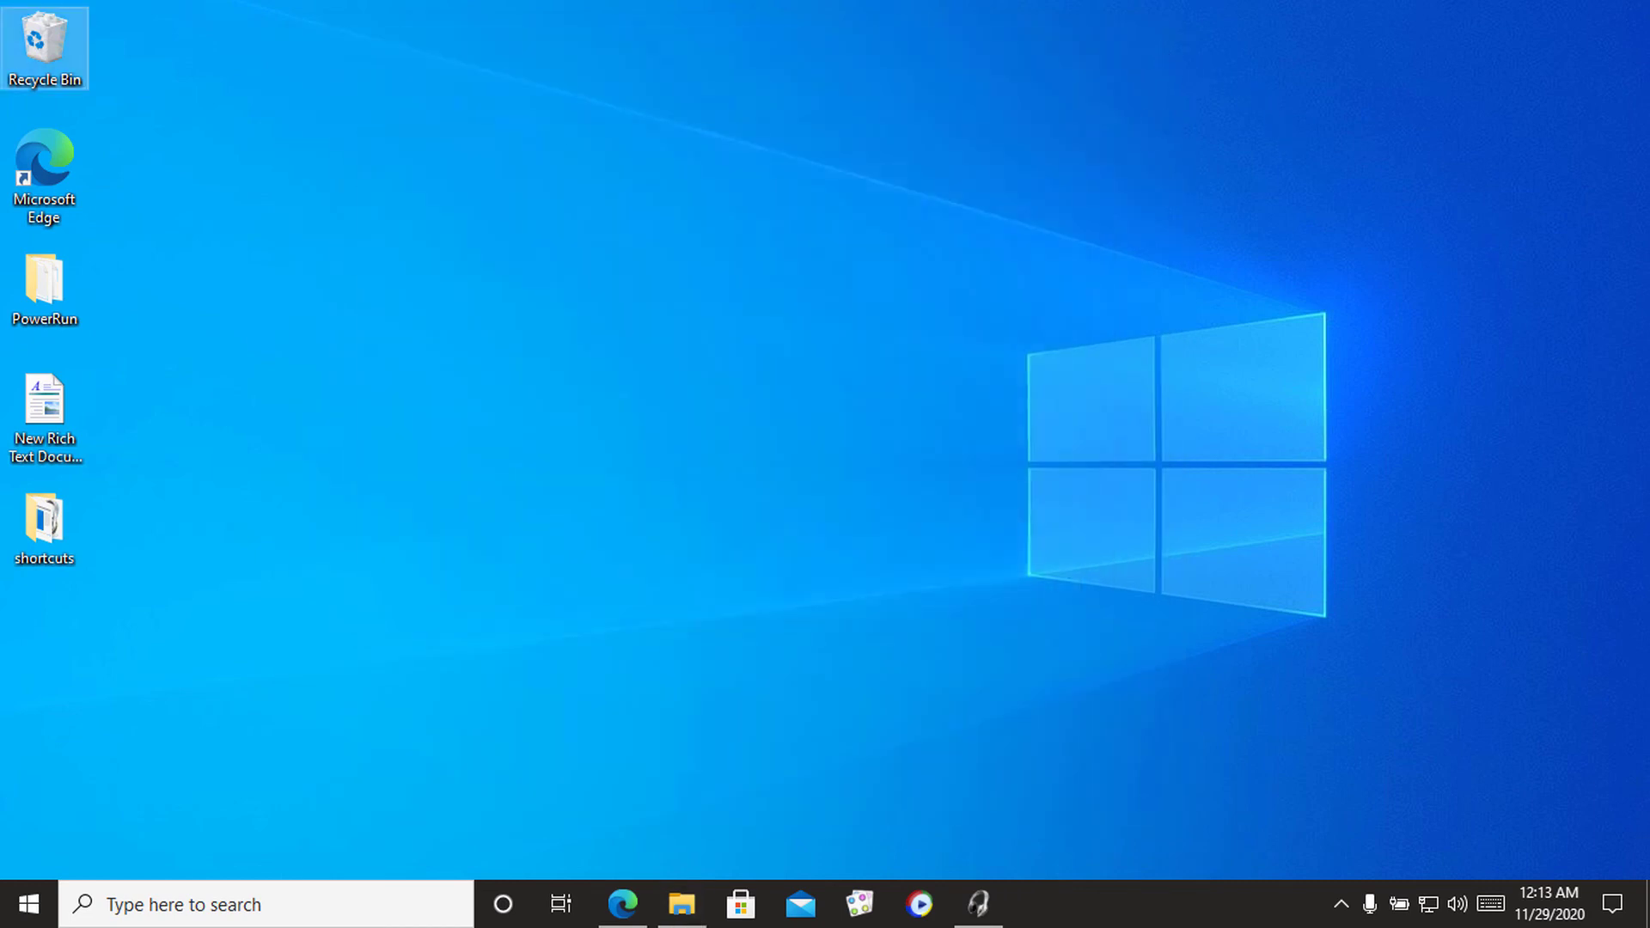